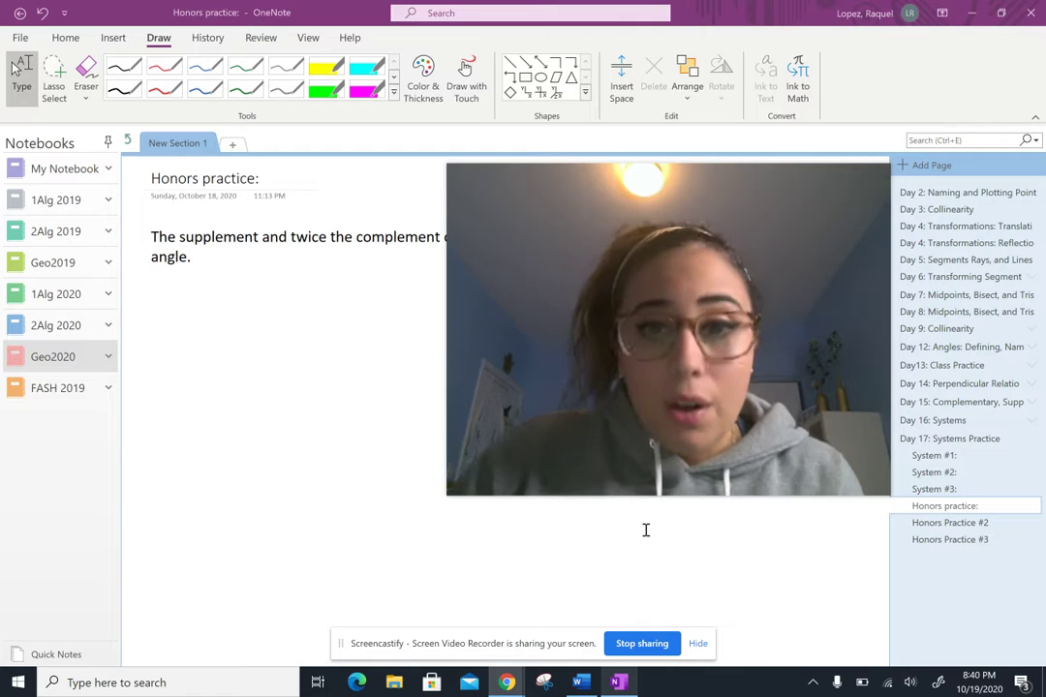
Draw a green double-arrowed line with a ray rising from it to form two angles
mouse_move(678, 484)
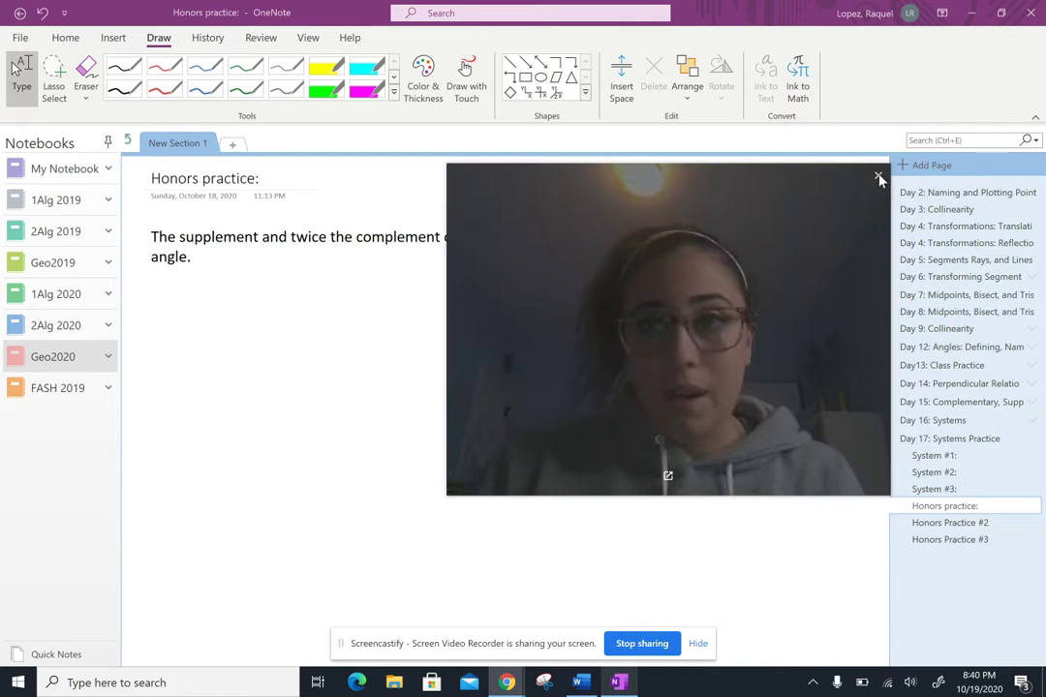
left_click(879, 178)
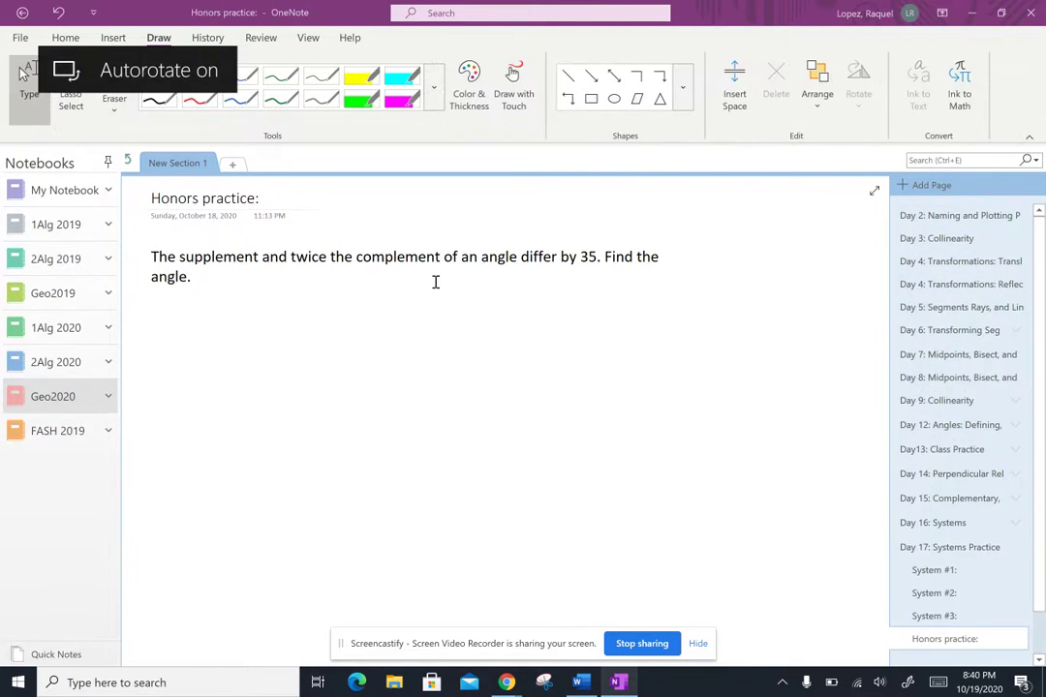
left_click(281, 99)
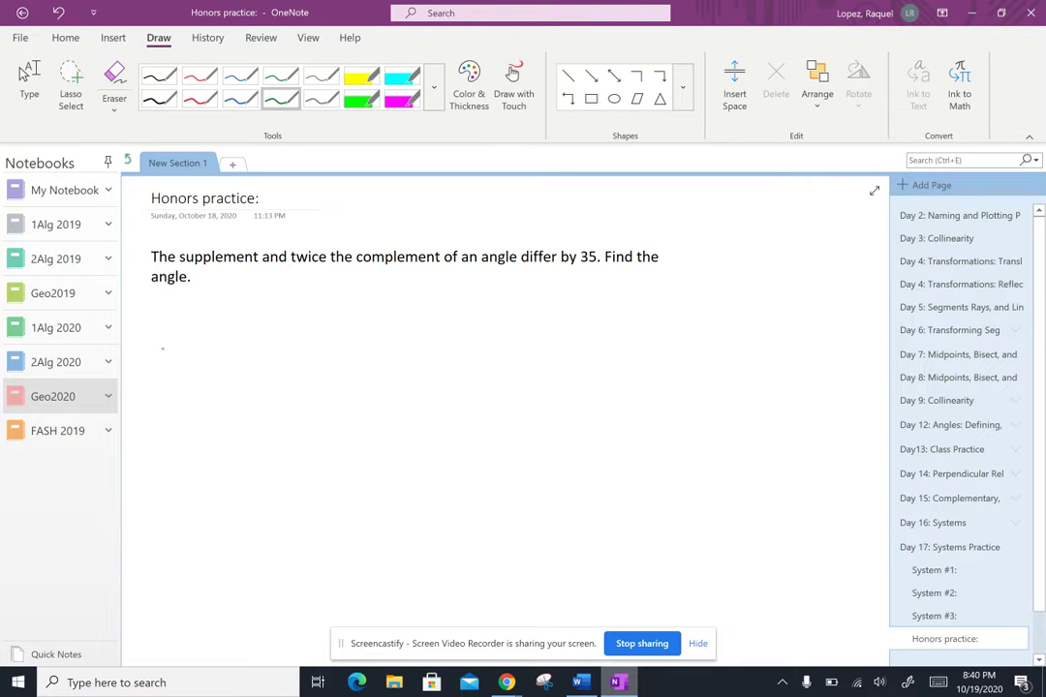
left_click_drag(155, 355, 383, 363)
left_click_drag(165, 350, 164, 363)
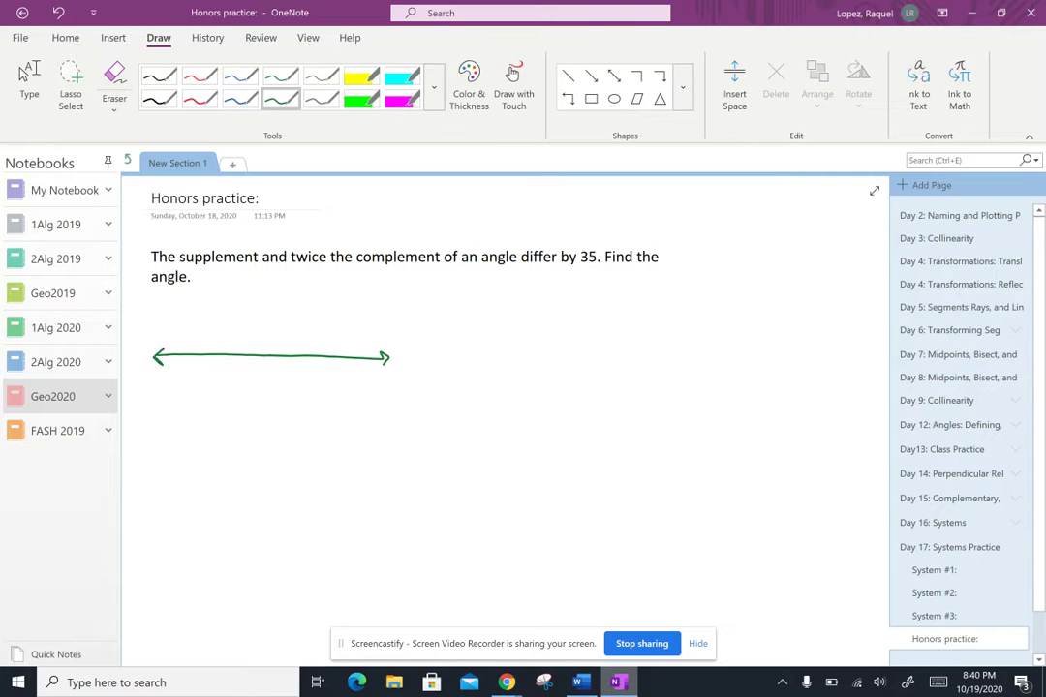
left_click_drag(279, 355, 349, 279)
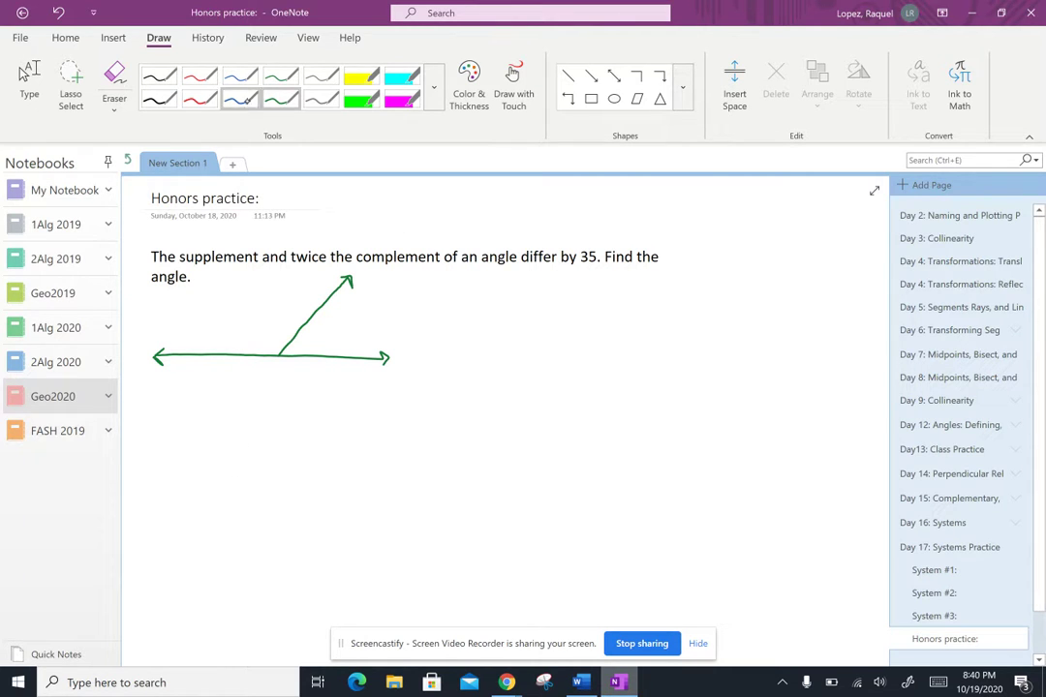
Draw a blue right angle with arrowed sides and a ray splitting it
left_click(240, 98)
mouse_move(200, 423)
left_mouse_down()
mouse_move(203, 546)
mouse_move(281, 545)
mouse_move(210, 428)
left_mouse_up()
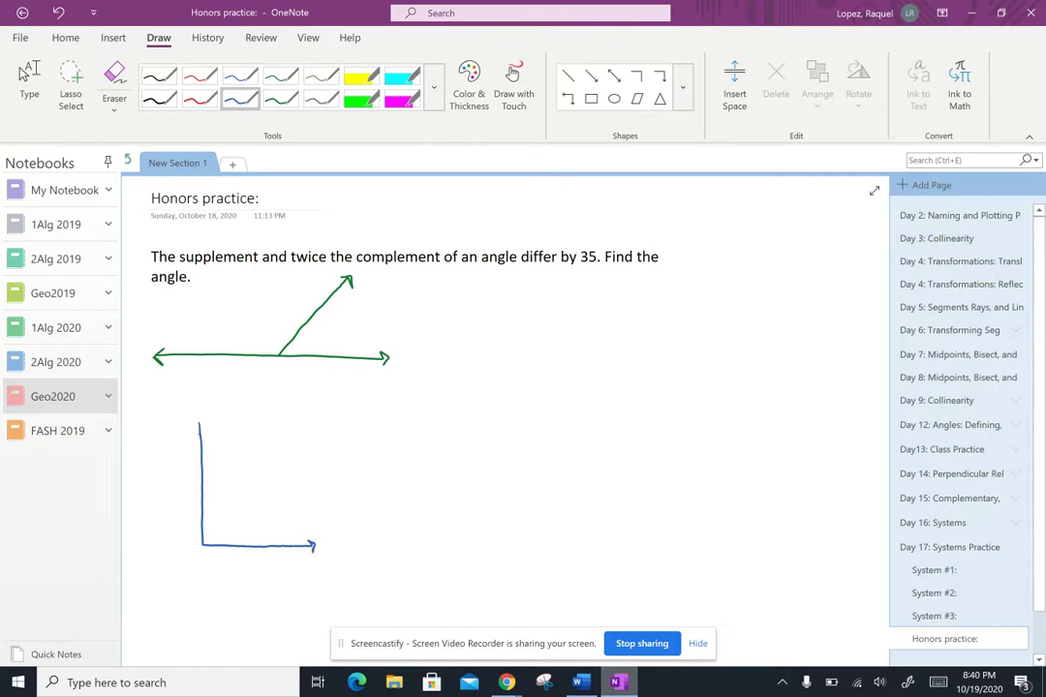
left_click_drag(281, 545, 308, 551)
mouse_move(204, 526)
left_mouse_down()
mouse_move(219, 545)
mouse_move(233, 519)
mouse_move(312, 451)
left_mouse_up()
left_click_drag(301, 451, 311, 462)
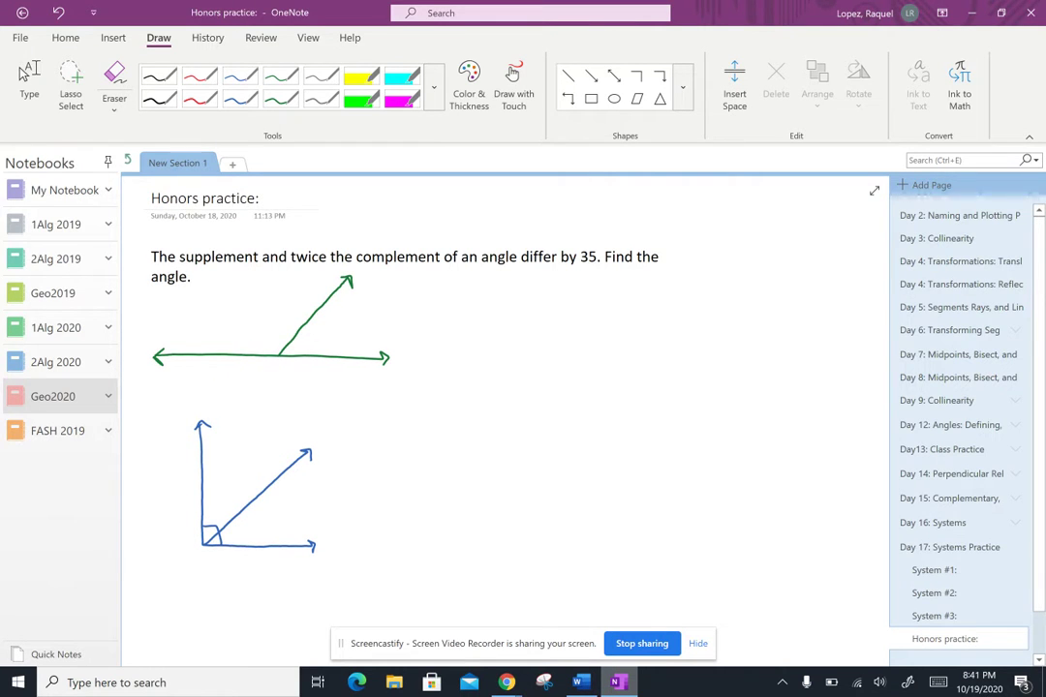
left_click(25, 75)
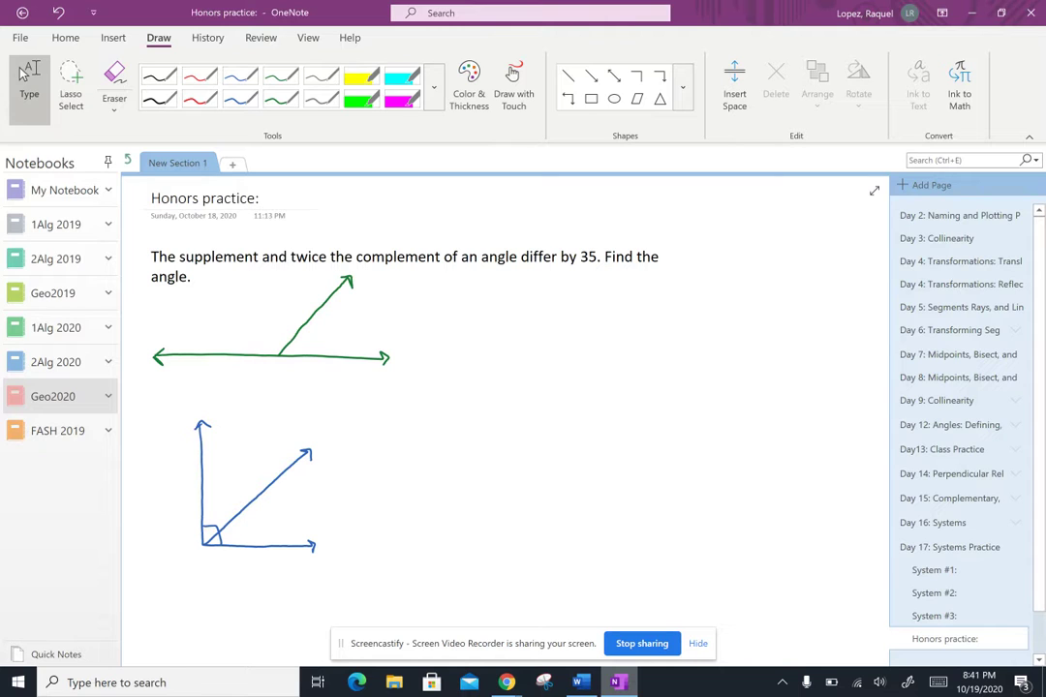
Erase the stray blue scribbles left around the right angle
left_click(240, 98)
mouse_move(175, 438)
left_mouse_down()
mouse_move(168, 543)
mouse_move(222, 568)
mouse_move(269, 567)
left_mouse_up()
left_click(114, 82)
left_click_drag(169, 570, 252, 568)
left_click_drag(163, 489, 182, 489)
left_click(240, 98)
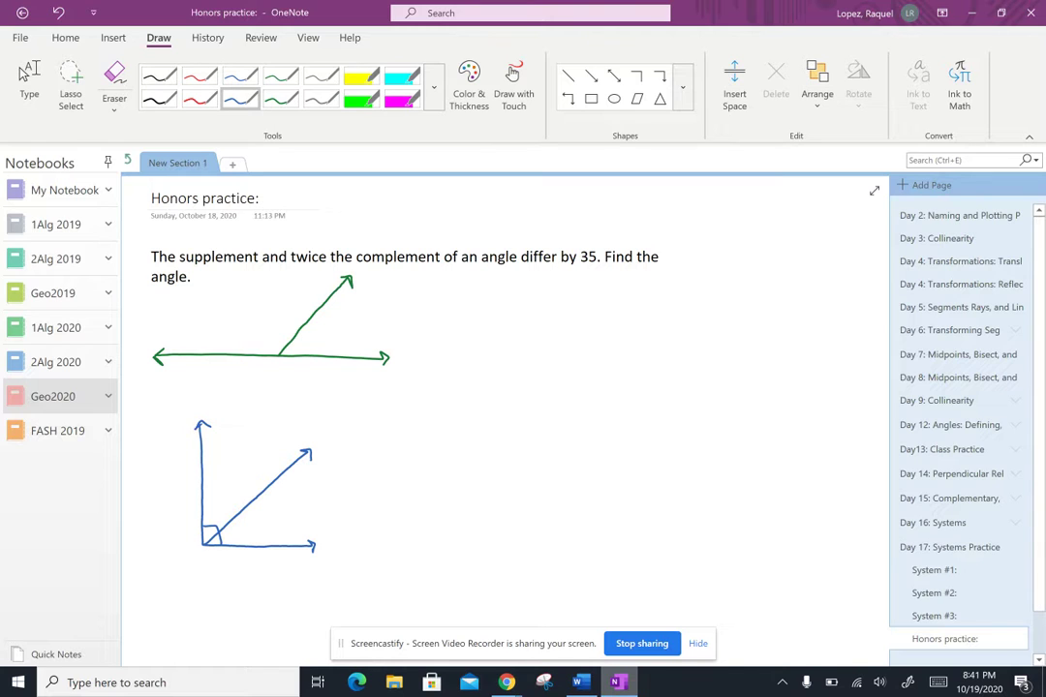
Highlight 'of an angle' in yellow and label each diagram's smaller angle x in grey
left_click(360, 76)
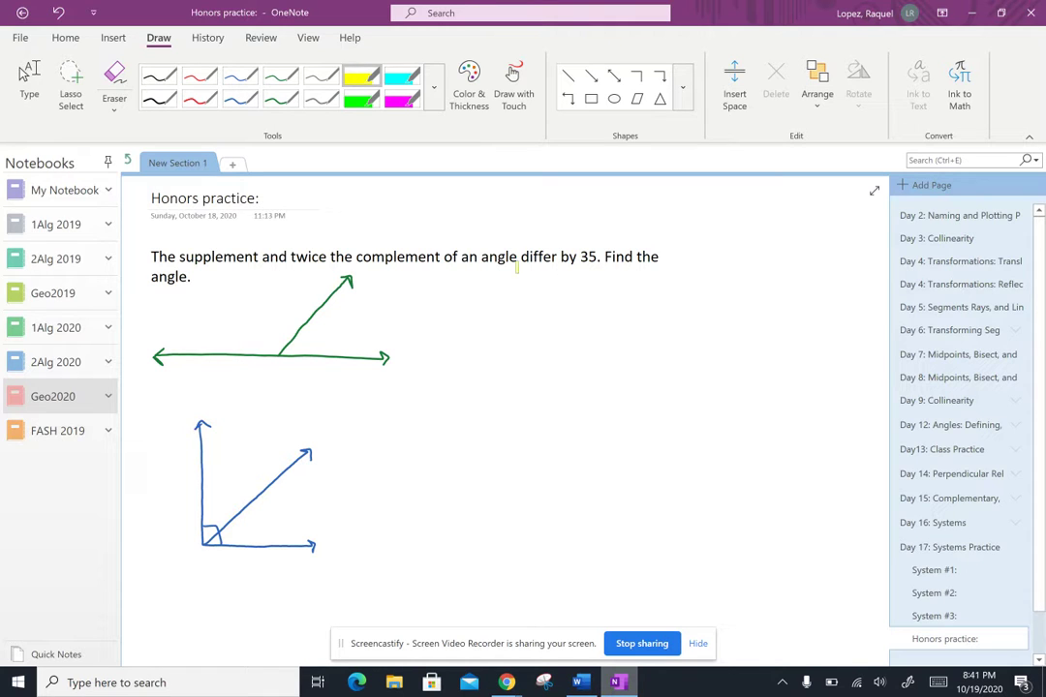
left_click_drag(518, 263, 446, 265)
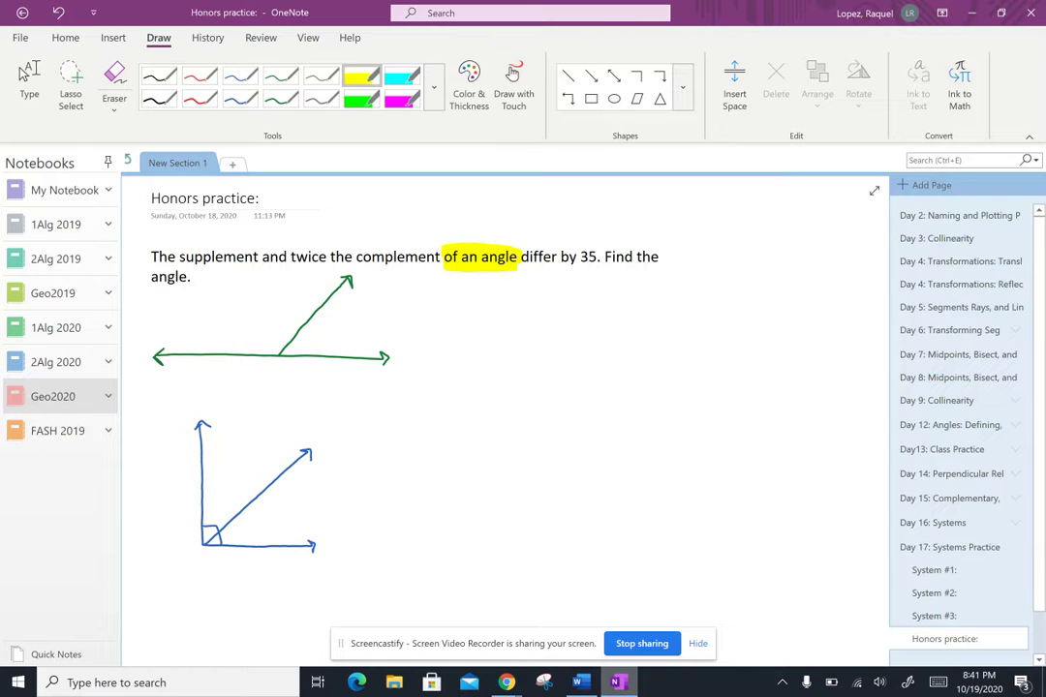
left_click(321, 98)
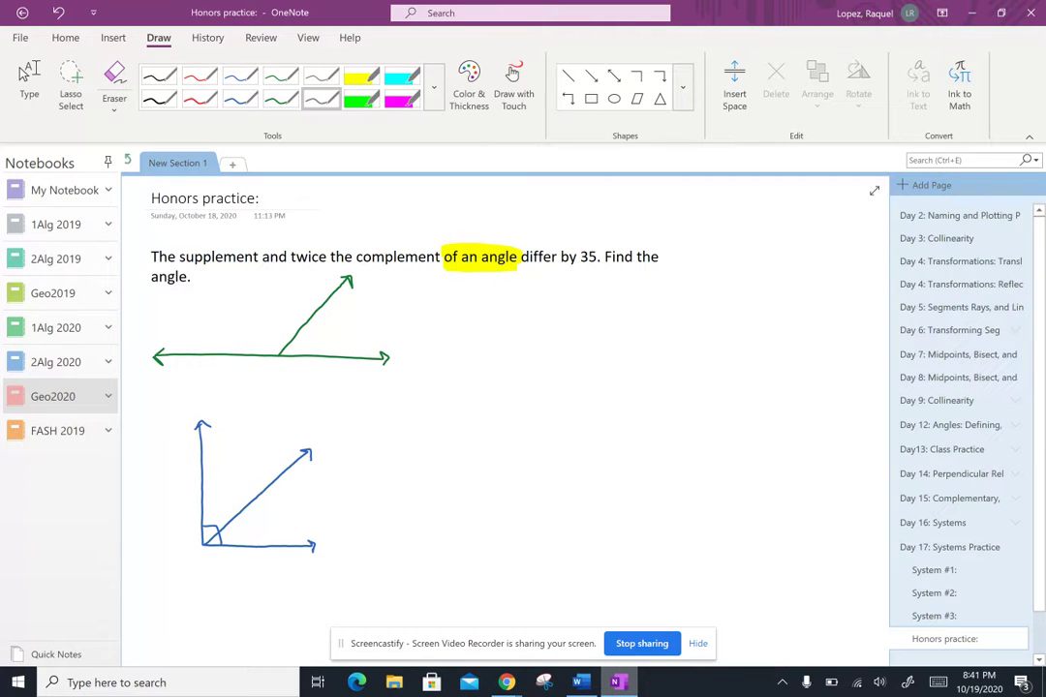
mouse_move(315, 332)
left_mouse_down()
mouse_move(328, 343)
mouse_move(315, 343)
left_mouse_up()
mouse_move(246, 521)
left_mouse_down()
mouse_move(258, 533)
mouse_move(246, 533)
left_mouse_up()
Mark the green straight angle with a magenta arc, a 180 and a circle around x
left_click(400, 98)
mouse_move(165, 343)
left_mouse_down()
mouse_move(167, 329)
mouse_move(320, 238)
mouse_move(353, 235)
mouse_move(389, 345)
left_mouse_up()
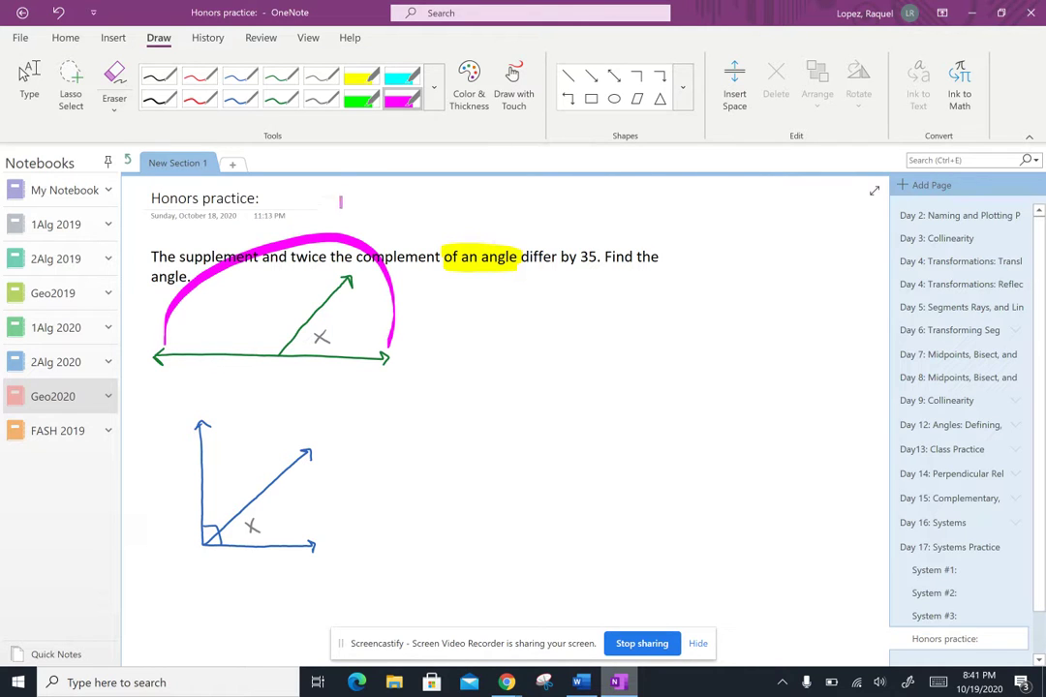
left_click_drag(354, 194, 354, 221)
mouse_move(369, 219)
left_mouse_down()
mouse_move(382, 201)
mouse_move(375, 215)
mouse_move(409, 205)
left_mouse_up()
mouse_move(341, 316)
left_mouse_down()
mouse_move(319, 325)
mouse_move(316, 353)
mouse_move(341, 306)
left_mouse_up()
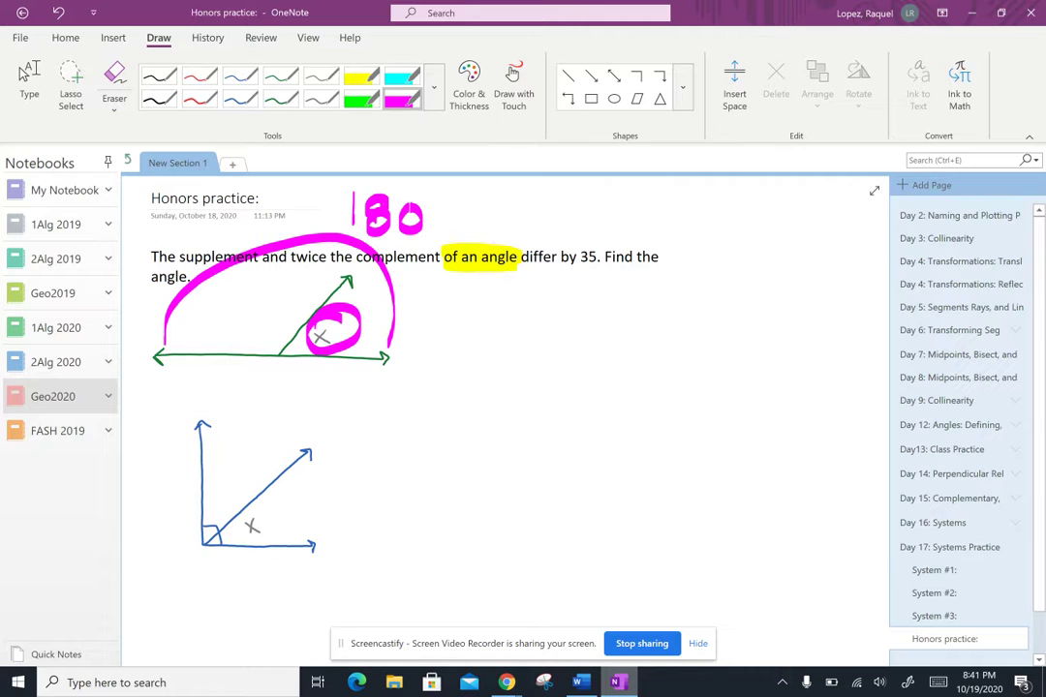
Label the larger green angle 180-x in grey and erase all the magenta marks
left_click(114, 83)
left_click(322, 98)
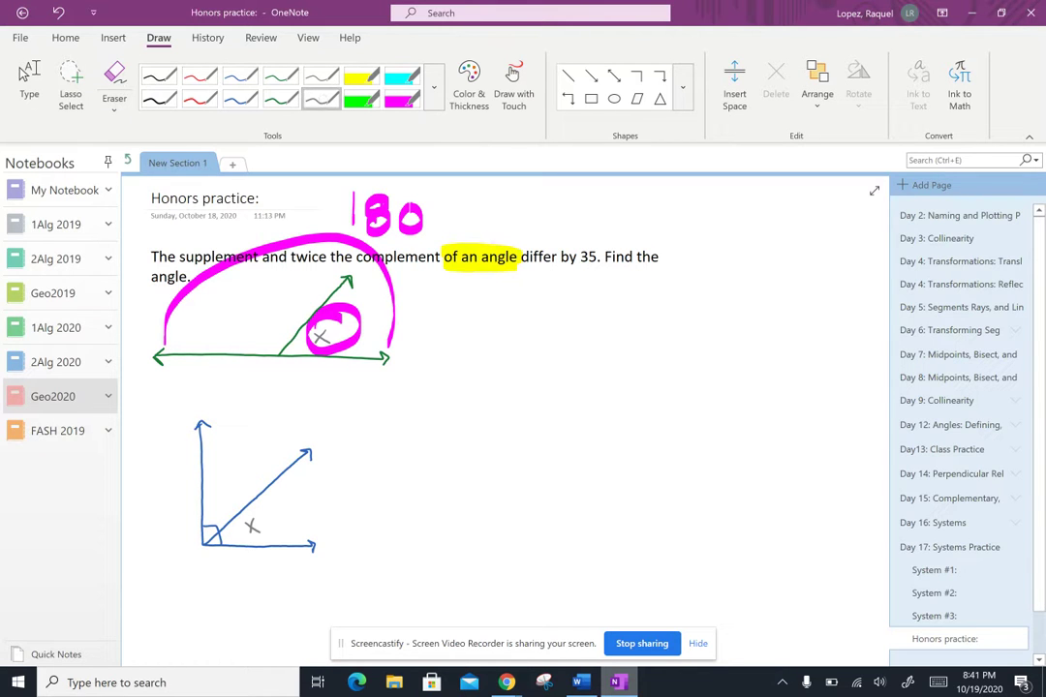
mouse_move(208, 319)
left_mouse_down()
mouse_move(209, 337)
mouse_move(223, 320)
mouse_move(280, 315)
mouse_move(266, 316)
left_mouse_up()
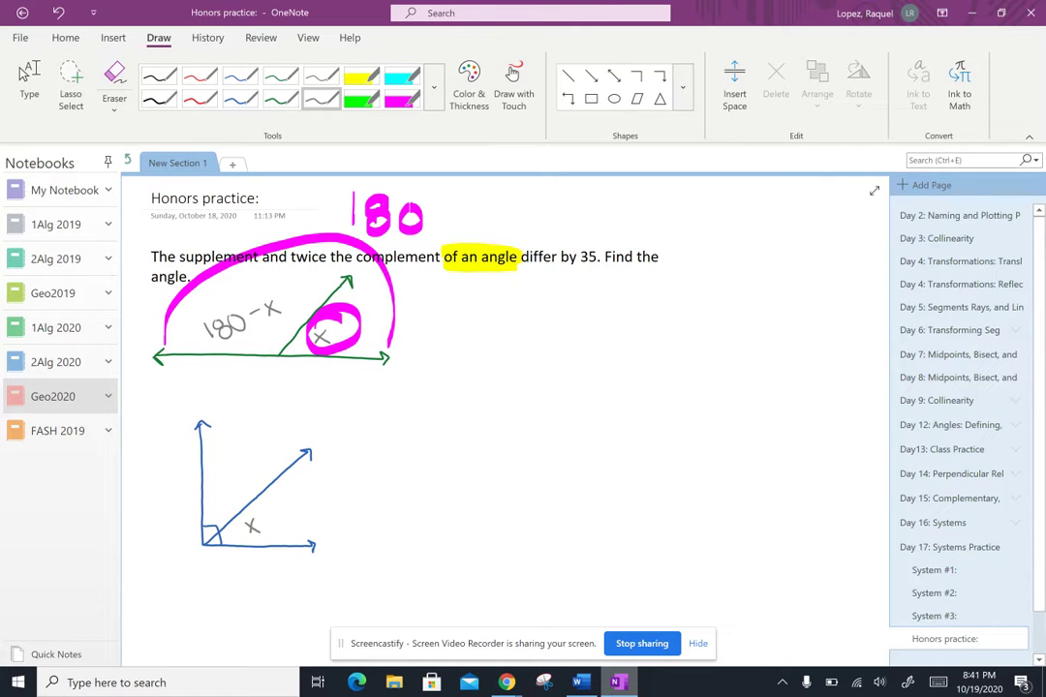
left_click(115, 82)
left_click_drag(290, 237, 379, 215)
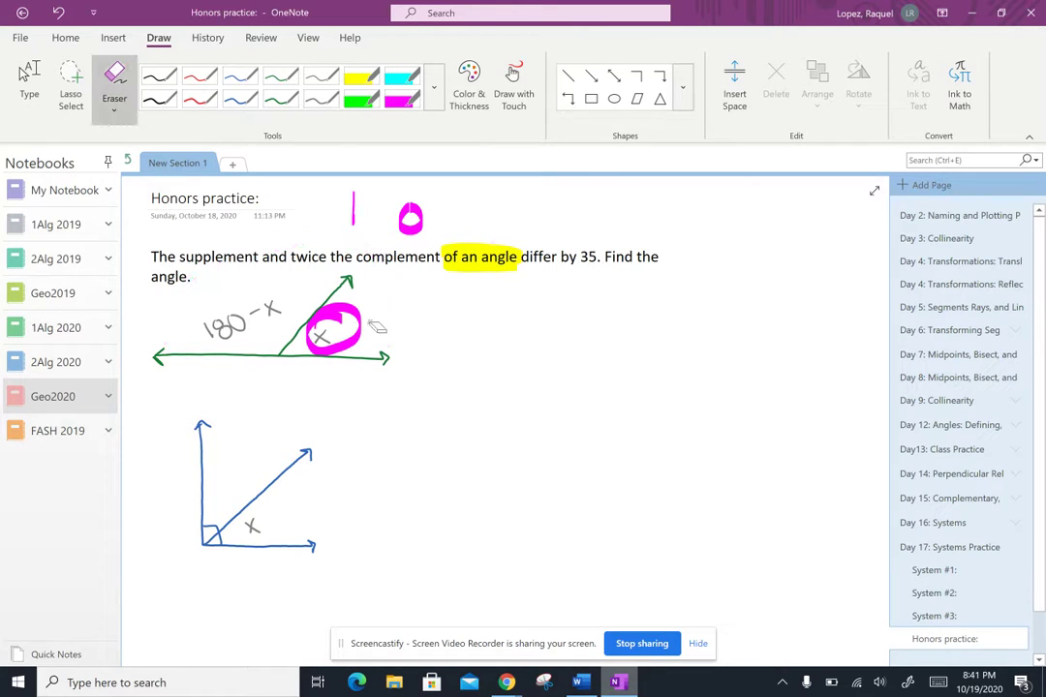
left_click_drag(334, 330, 409, 215)
left_click_drag(354, 194, 354, 222)
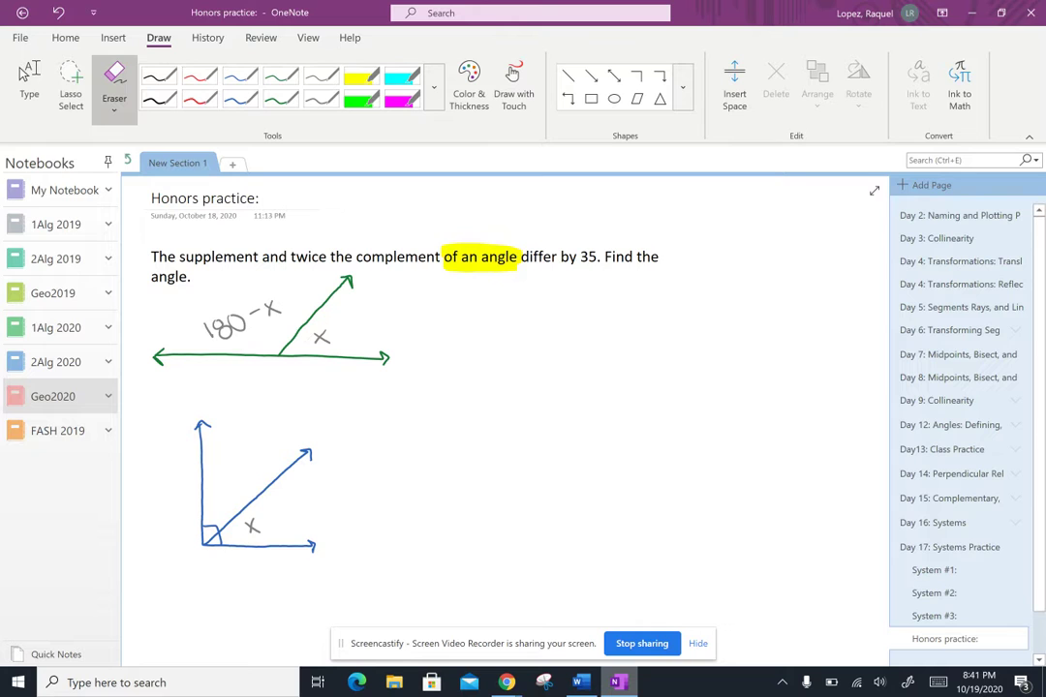
Mark the blue right angle with a green arc, a 90 and a circle around x
left_click(360, 98)
mouse_move(215, 423)
left_mouse_down()
mouse_move(345, 468)
mouse_move(324, 531)
left_mouse_up()
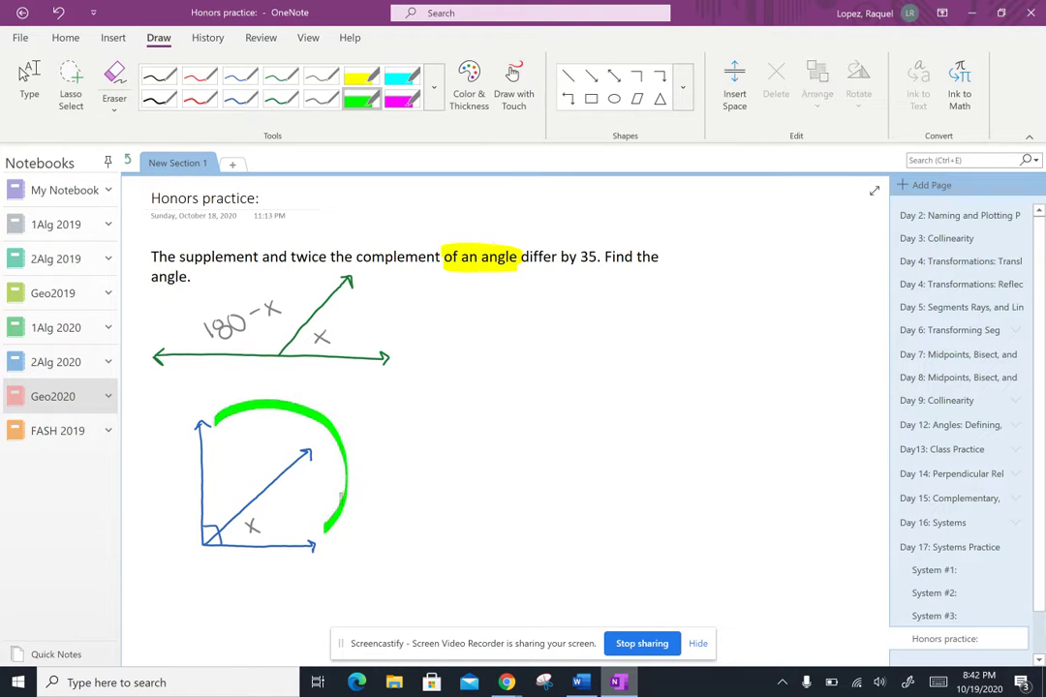
left_click_drag(386, 453, 378, 494)
mouse_move(410, 458)
left_mouse_down()
mouse_move(395, 479)
mouse_move(412, 459)
left_mouse_up()
mouse_move(271, 501)
left_mouse_down()
mouse_move(247, 541)
mouse_move(274, 503)
left_mouse_up()
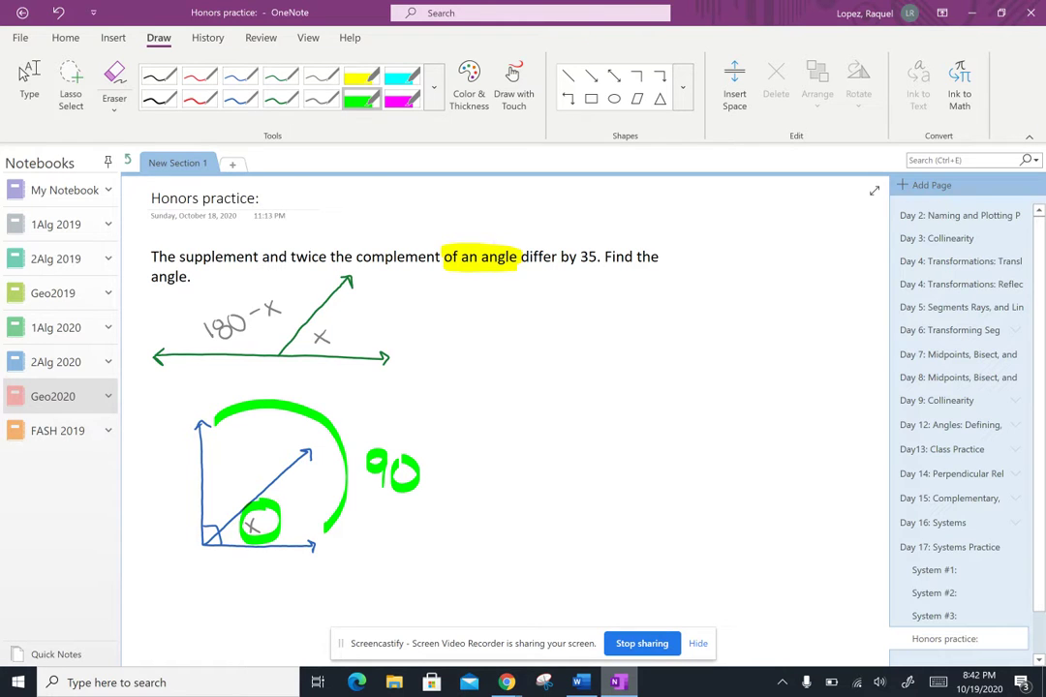
Label the upper angle 90-x in grey, erase the green marks, and underline 'supplement…twice the complement' in red
left_click(321, 99)
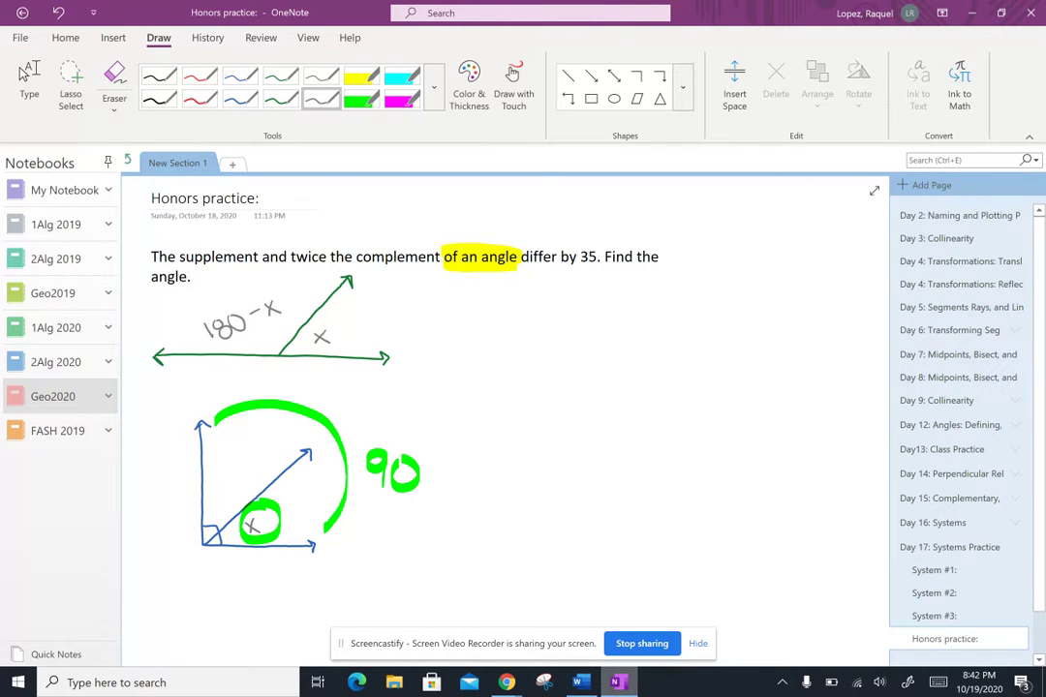
mouse_move(220, 475)
left_mouse_down()
mouse_move(214, 490)
mouse_move(265, 469)
left_mouse_up()
left_click_drag(266, 456, 255, 469)
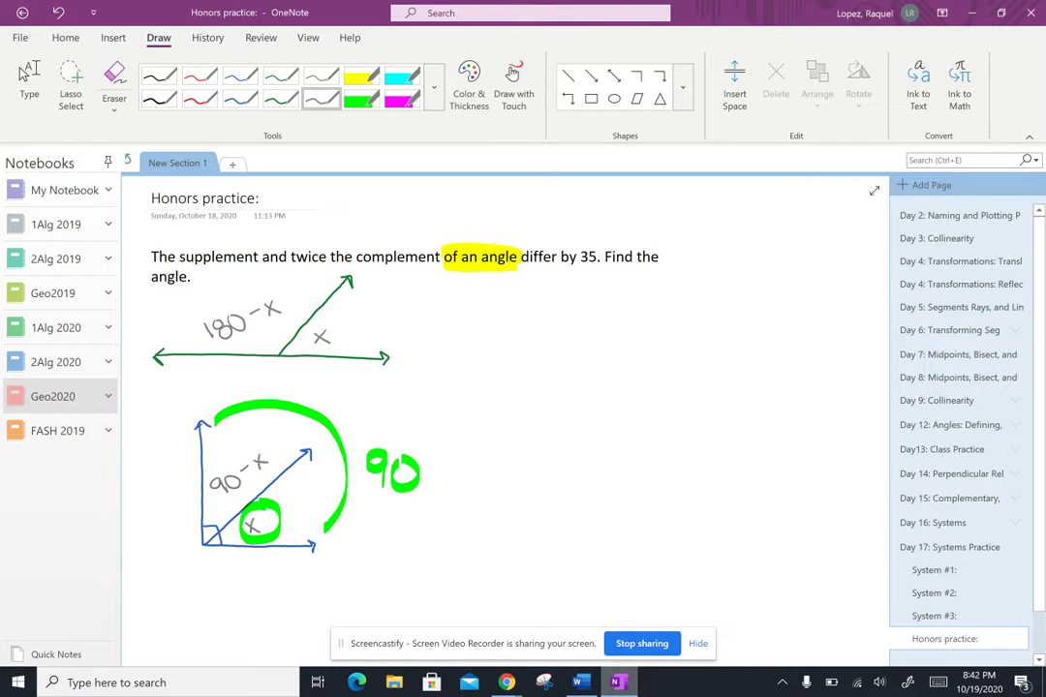
left_click(259, 523)
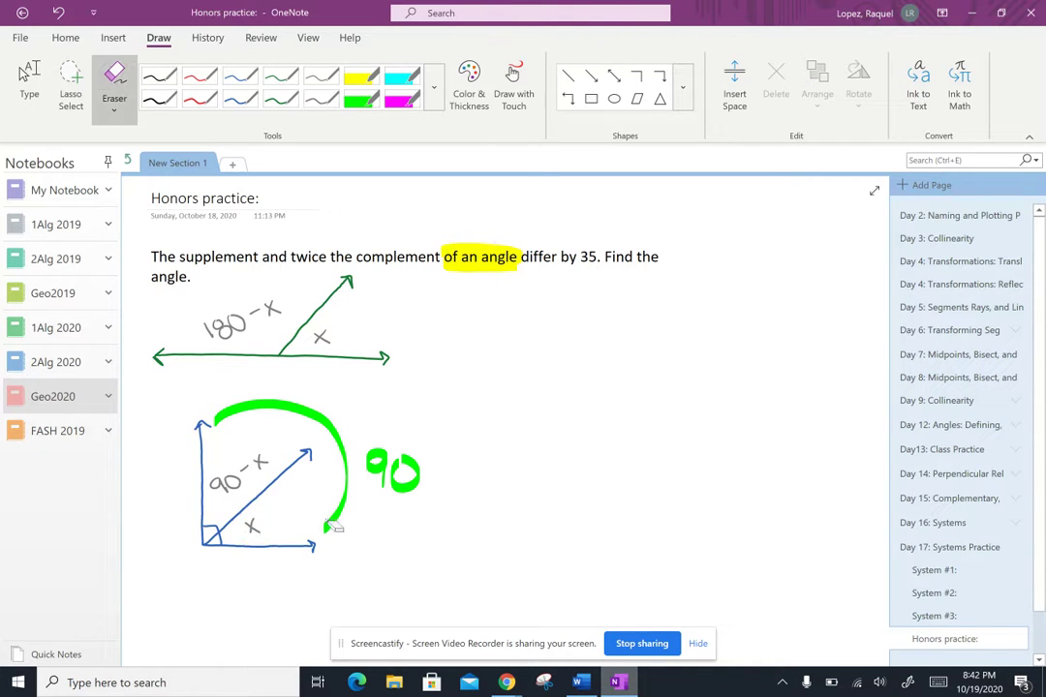
left_click(334, 426)
left_click(392, 472)
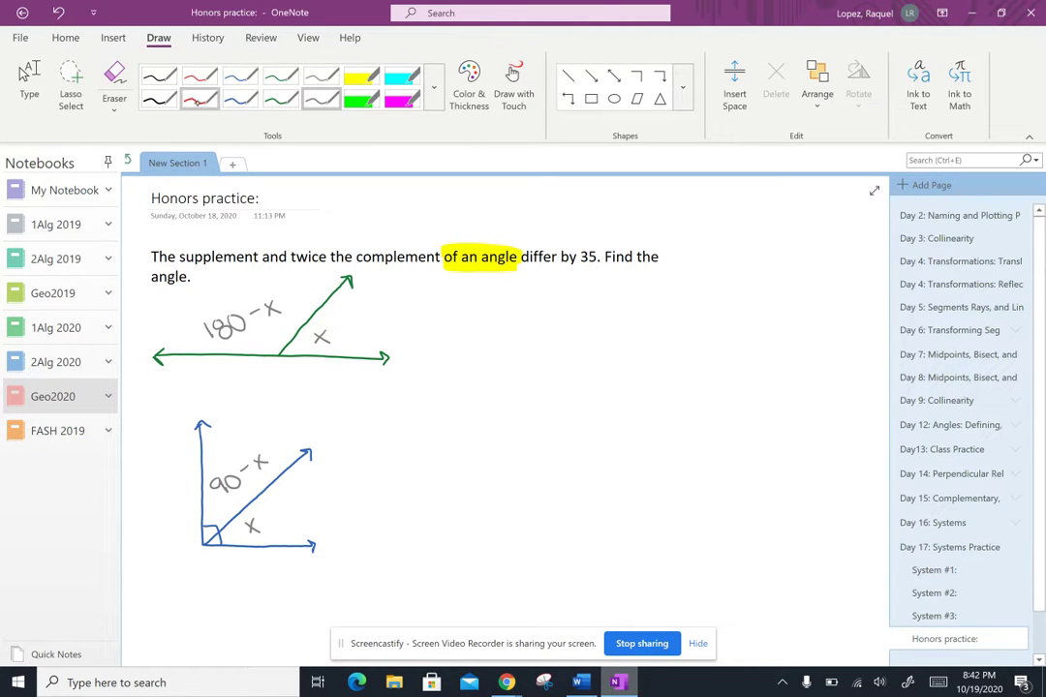
left_click(199, 98)
left_click_drag(180, 263, 439, 265)
Underline 'differ by 35' and circle 180 − x and 90 − x in red
left_click_drag(521, 264, 596, 264)
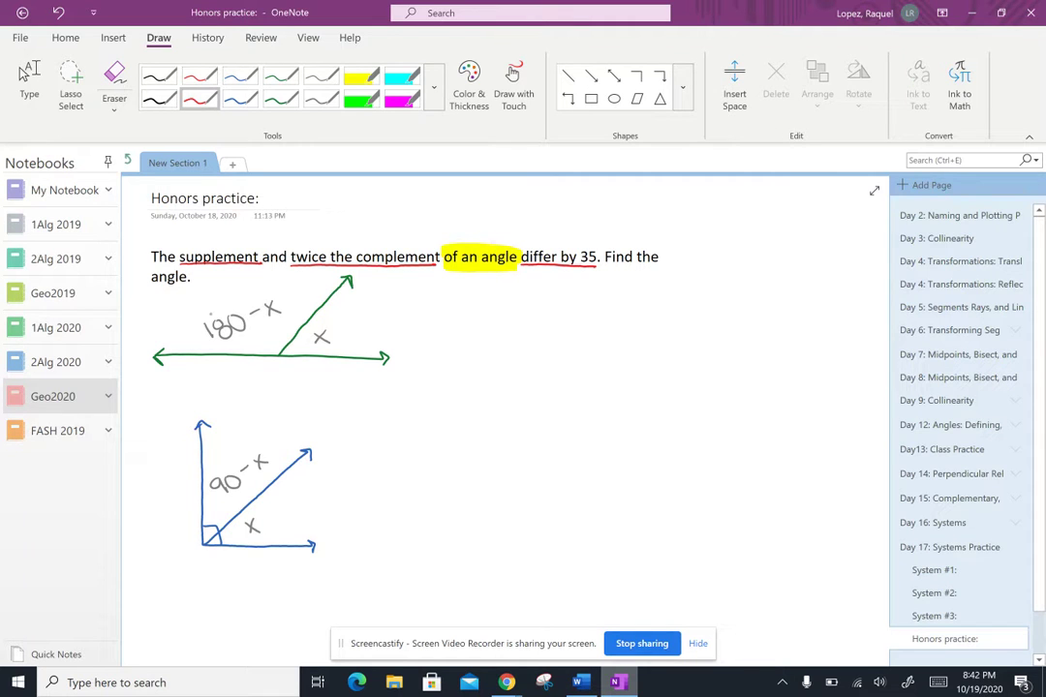
mouse_move(198, 308)
left_mouse_down()
mouse_move(215, 291)
mouse_move(287, 302)
mouse_move(196, 329)
mouse_move(219, 279)
left_mouse_up()
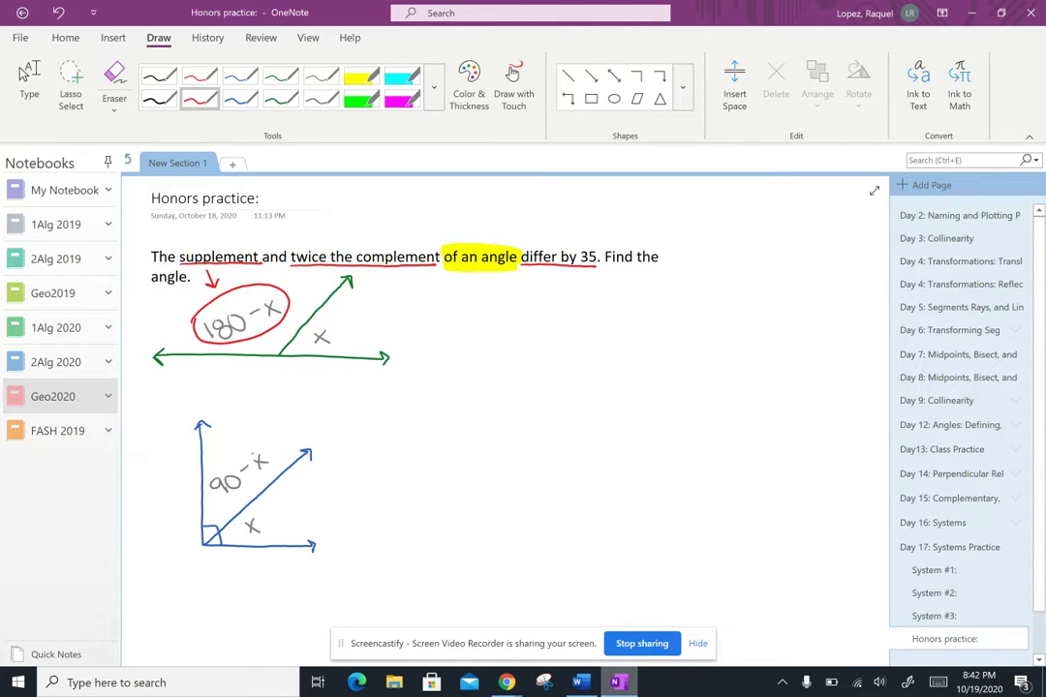
mouse_move(266, 446)
left_mouse_down()
mouse_move(207, 489)
mouse_move(277, 458)
mouse_move(259, 444)
left_mouse_up()
Draw a red arrow from 'complement' to the circled 90 − x and begin writing 'Supplement'
mouse_move(407, 273)
left_mouse_down()
mouse_move(345, 418)
mouse_move(299, 445)
left_mouse_up()
left_click_drag(299, 445, 312, 444)
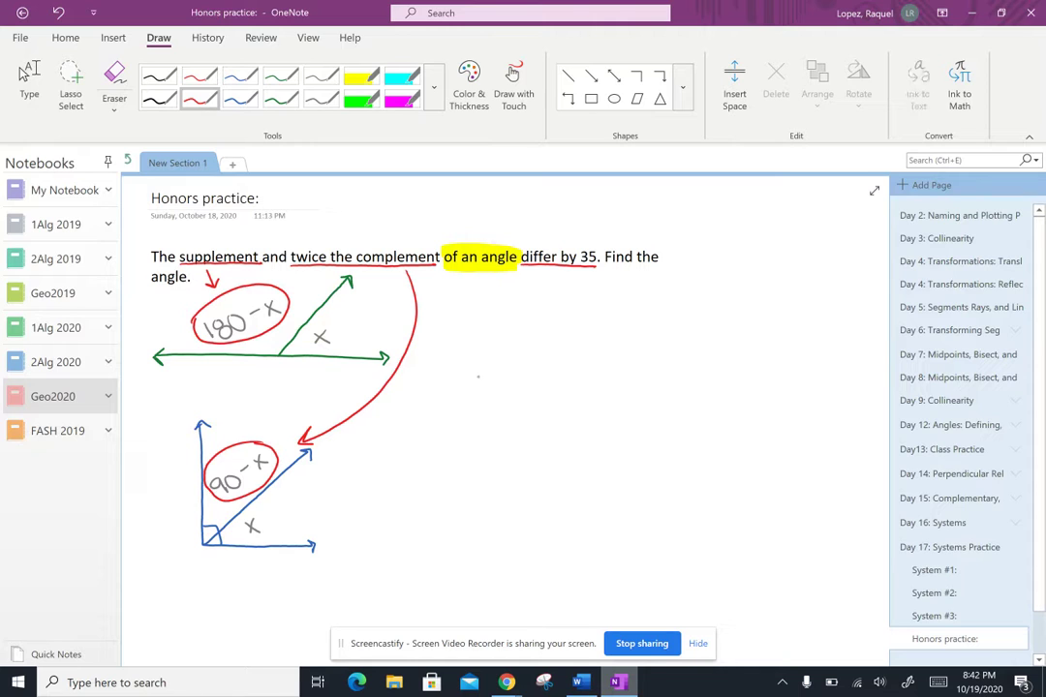
mouse_move(449, 391)
left_mouse_down()
mouse_move(439, 406)
mouse_move(465, 391)
mouse_move(483, 395)
left_mouse_up()
left_click_drag(495, 397, 571, 401)
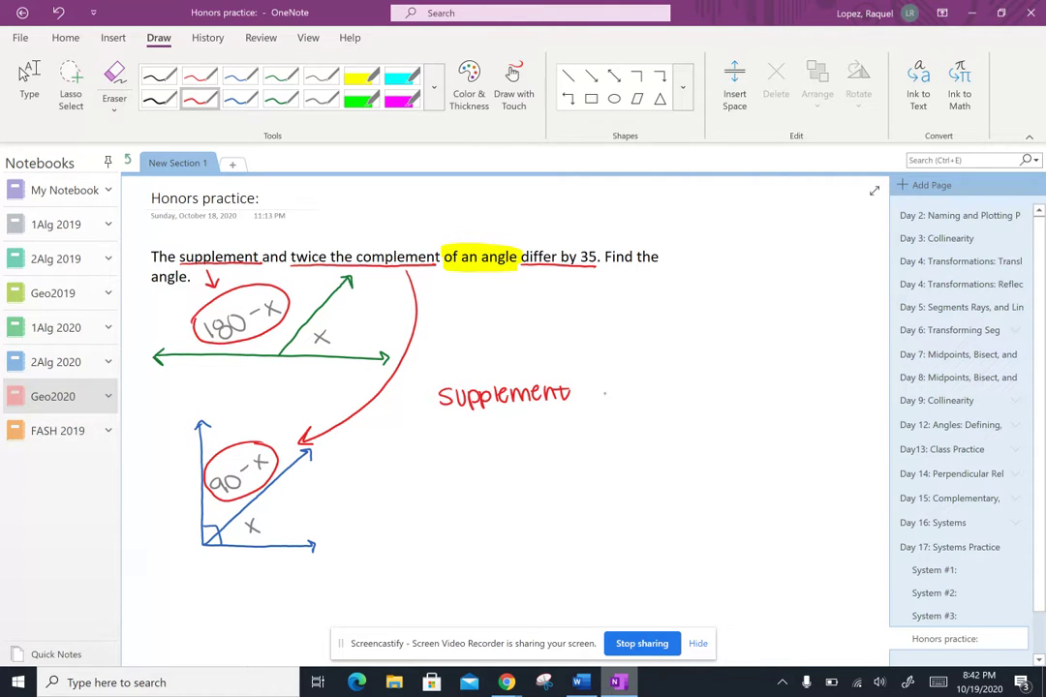
Write '− 2(complement) = 35' in red after 'Supplement' to complete the word equation
mouse_move(614, 391)
left_mouse_down()
mouse_move(632, 411)
mouse_move(647, 408)
left_mouse_up()
mouse_move(655, 397)
left_mouse_down()
mouse_move(682, 409)
mouse_move(769, 410)
left_mouse_up()
left_click_drag(761, 400, 775, 400)
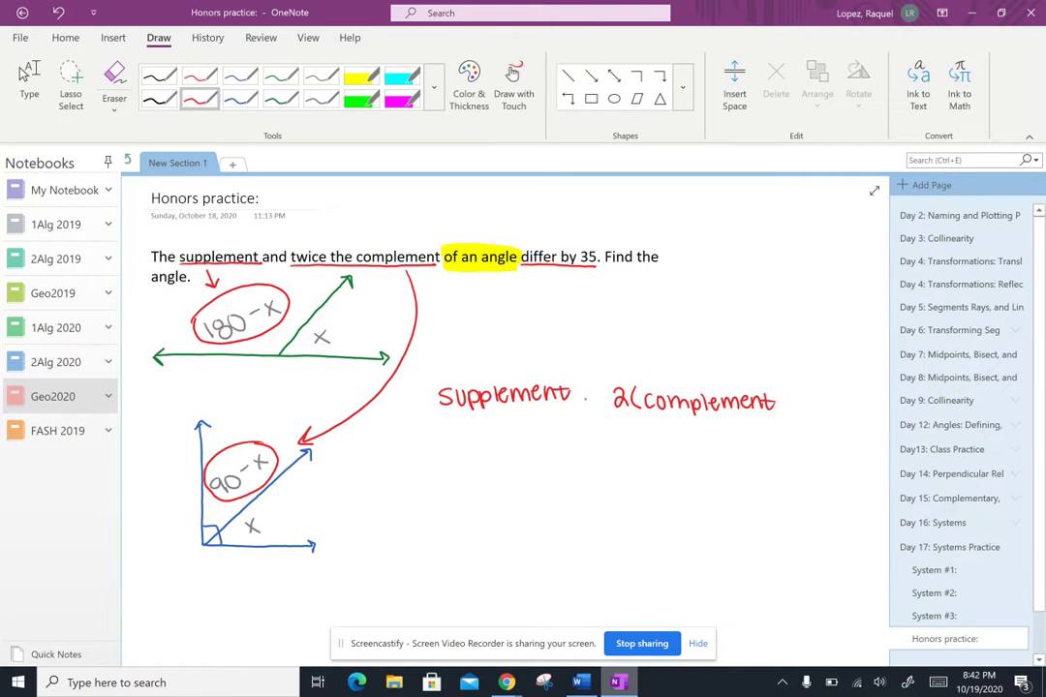
left_click_drag(579, 394, 598, 394)
mouse_move(788, 398)
left_mouse_down()
mouse_move(817, 402)
mouse_move(807, 410)
left_mouse_up()
left_click_drag(826, 396, 827, 413)
left_click_drag(829, 393, 842, 392)
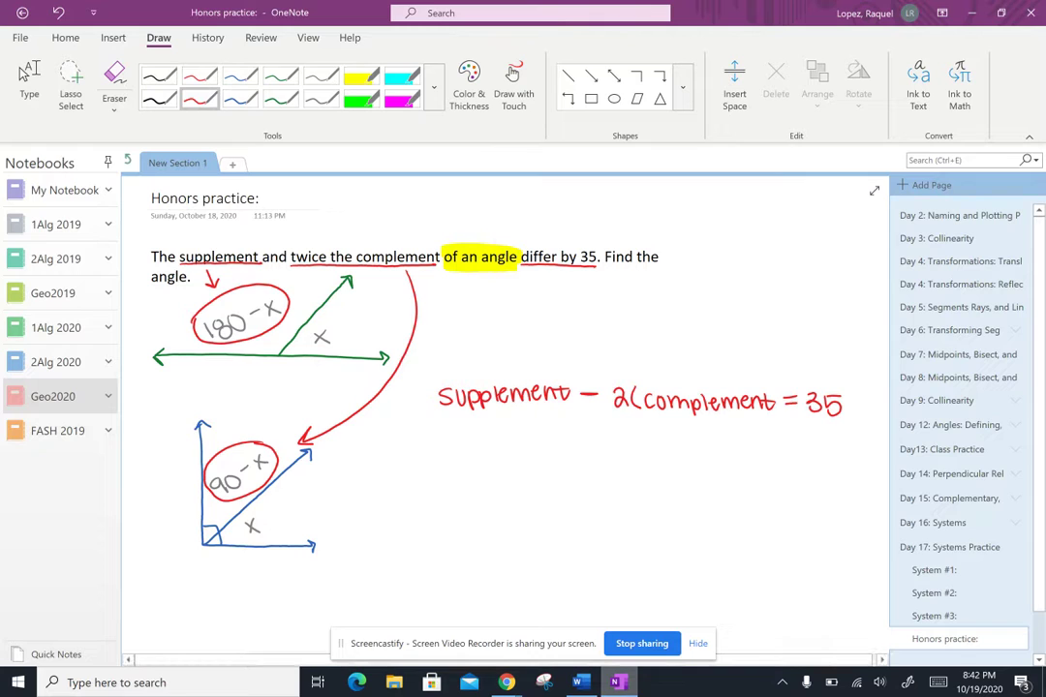
left_click_drag(775, 390, 776, 414)
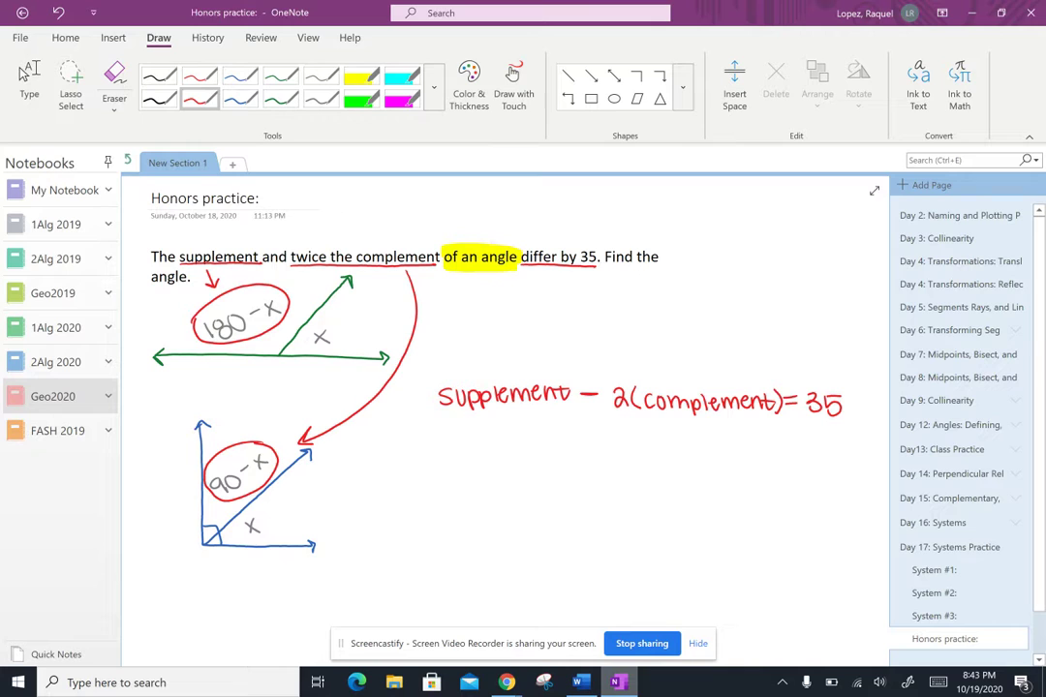
Highlight 'Supplement' and the 180 − x label in green
left_click(361, 99)
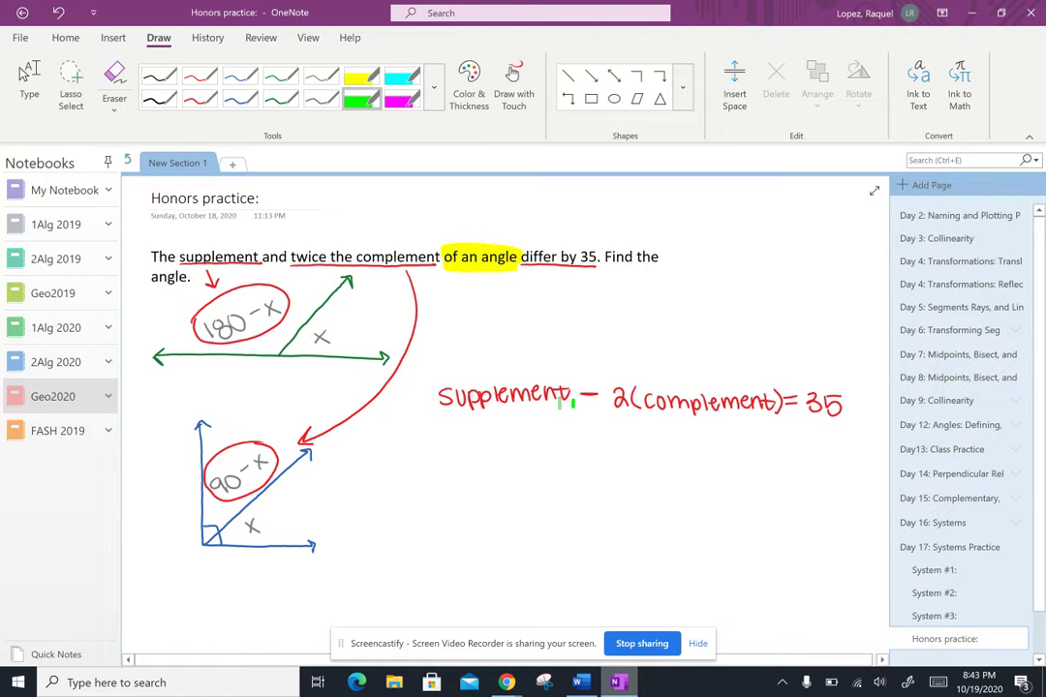
left_click_drag(574, 401, 466, 408)
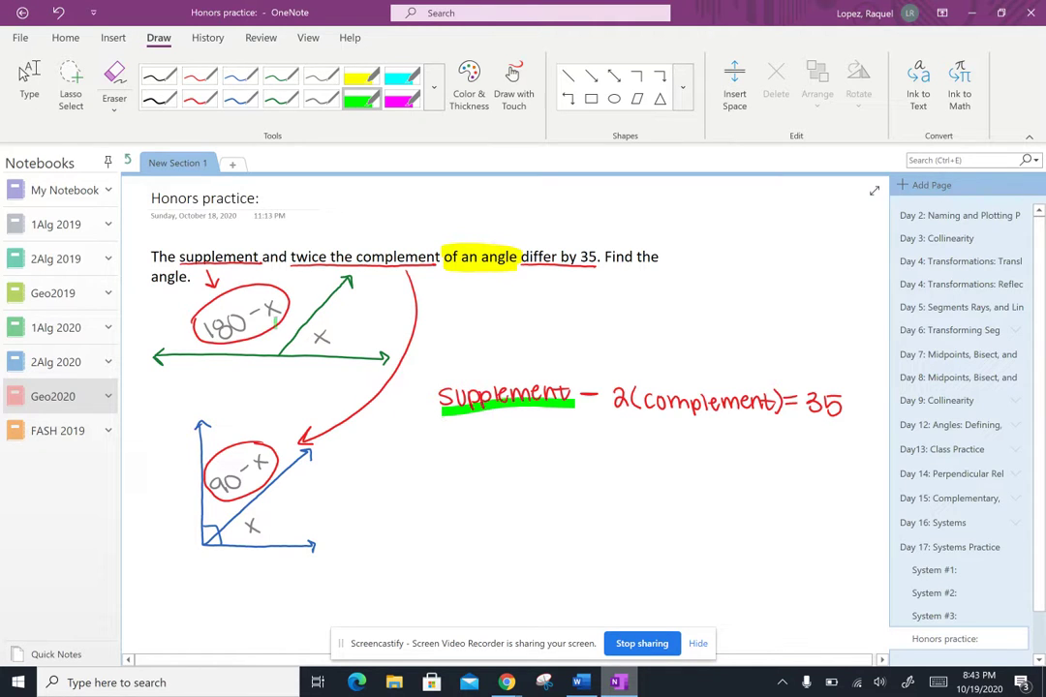
left_click_drag(289, 313, 210, 344)
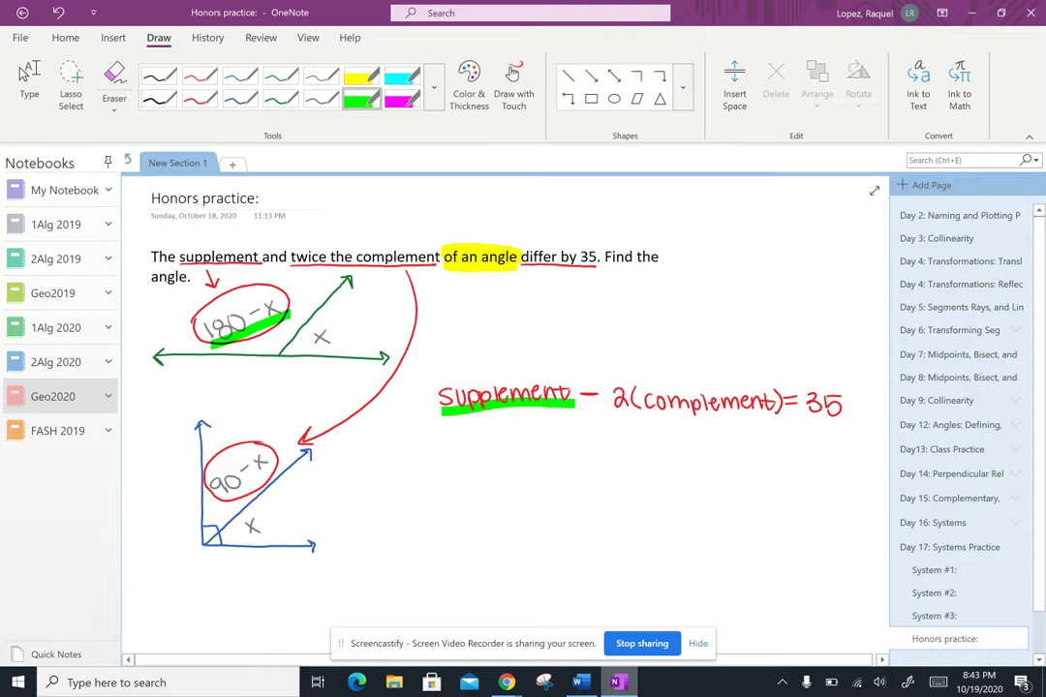
Highlight 'complement' and the 90 − x label in cyan
left_click(401, 77)
left_click_drag(644, 408, 775, 407)
left_click_drag(276, 462, 225, 499)
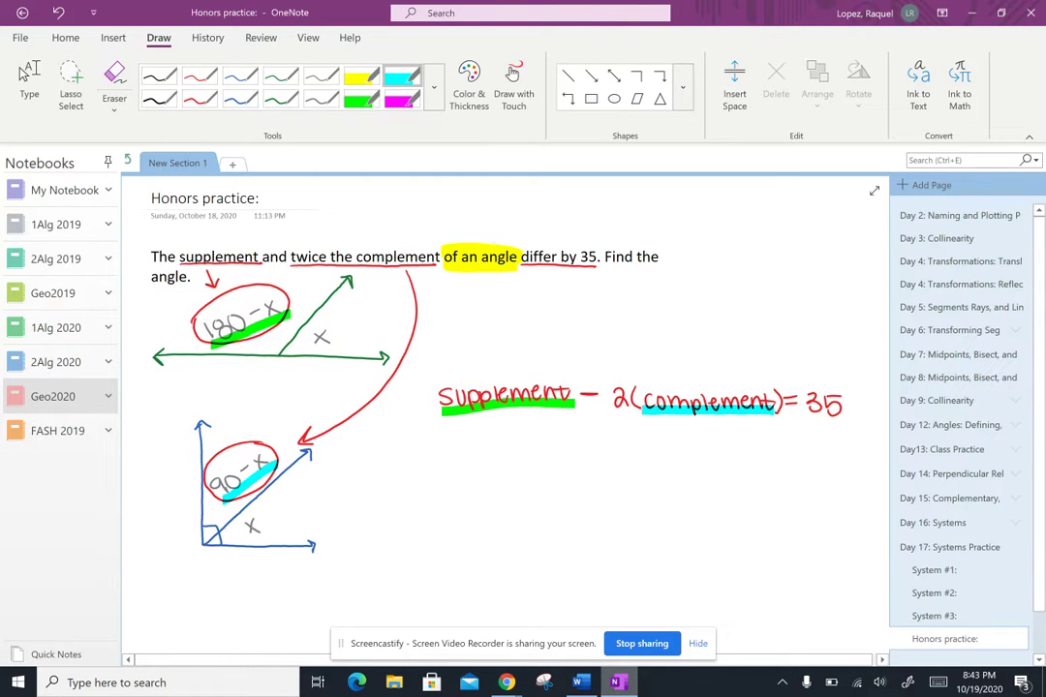
left_click(199, 99)
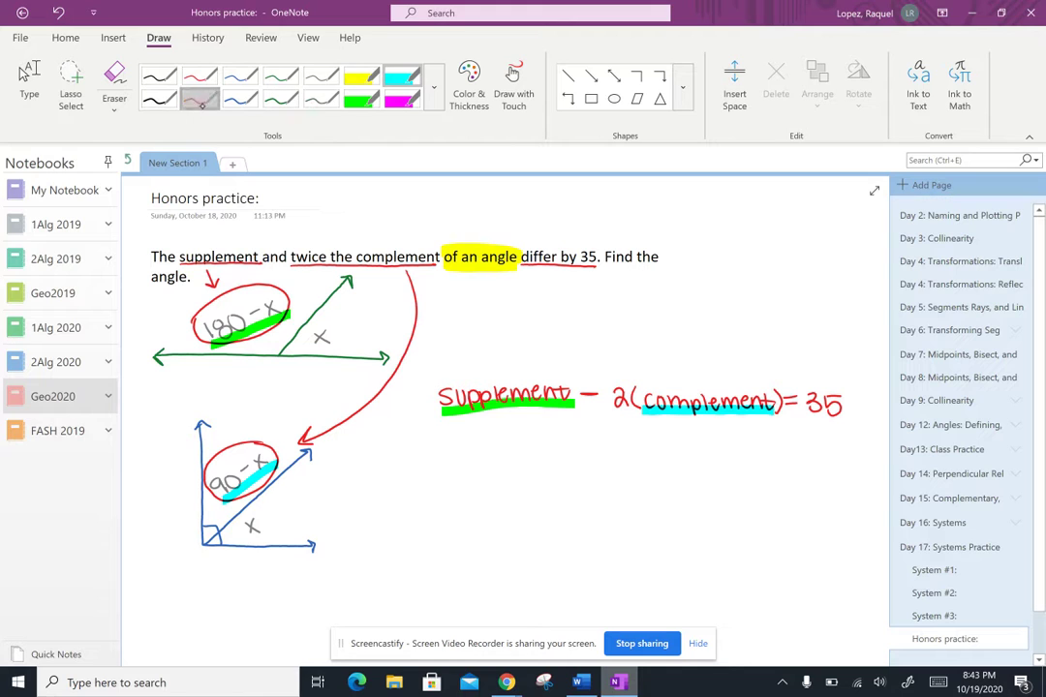
Write (180 − x) − 2(90 − x) = 35 in red below the word equation
mouse_move(451, 437)
left_mouse_down()
mouse_move(452, 457)
mouse_move(471, 439)
mouse_move(539, 455)
left_mouse_up()
mouse_move(538, 440)
left_mouse_down()
mouse_move(526, 456)
mouse_move(559, 447)
left_mouse_up()
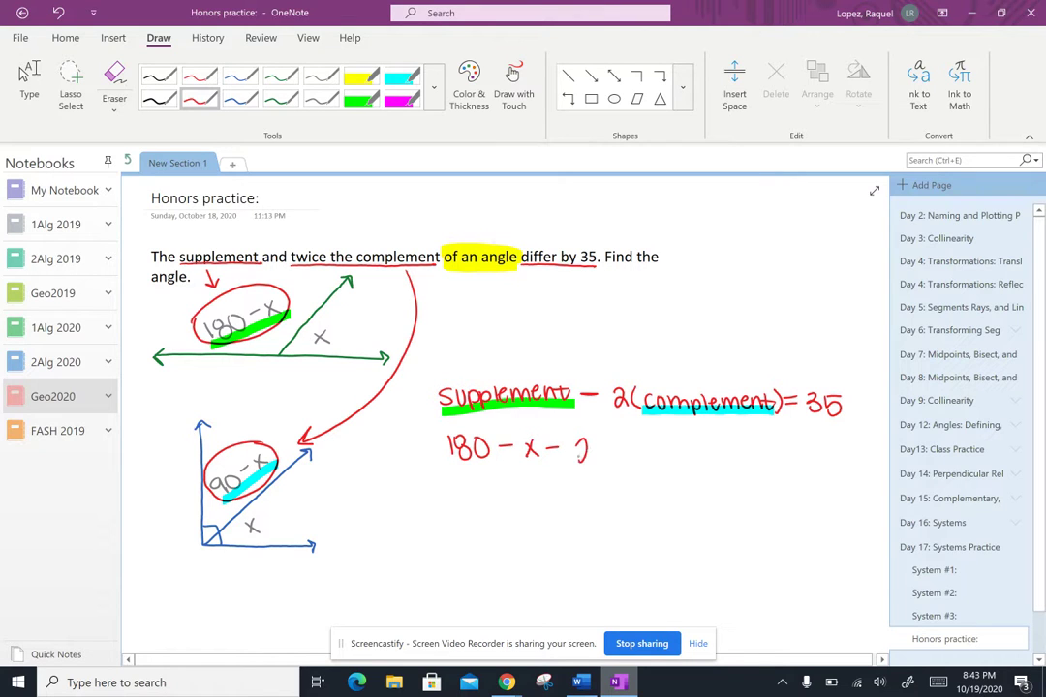
mouse_move(578, 460)
left_mouse_down()
mouse_move(623, 463)
mouse_move(640, 439)
mouse_move(679, 462)
left_mouse_up()
mouse_move(679, 443)
left_mouse_down()
mouse_move(666, 462)
mouse_move(721, 446)
left_mouse_up()
left_click_drag(710, 456, 756, 461)
left_click_drag(760, 441, 775, 439)
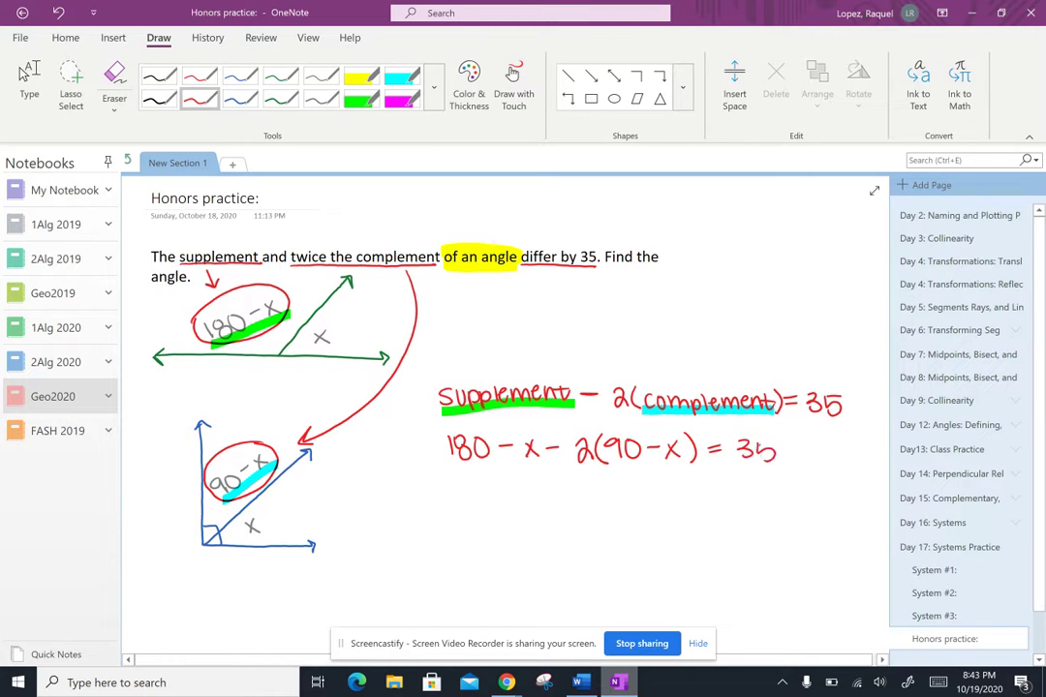
left_click_drag(540, 438, 541, 461)
left_click_drag(447, 433, 444, 464)
Highlight (180 − x) green and 90 − x cyan on the new line
left_click(360, 98)
left_click_drag(538, 461, 450, 466)
left_click(401, 77)
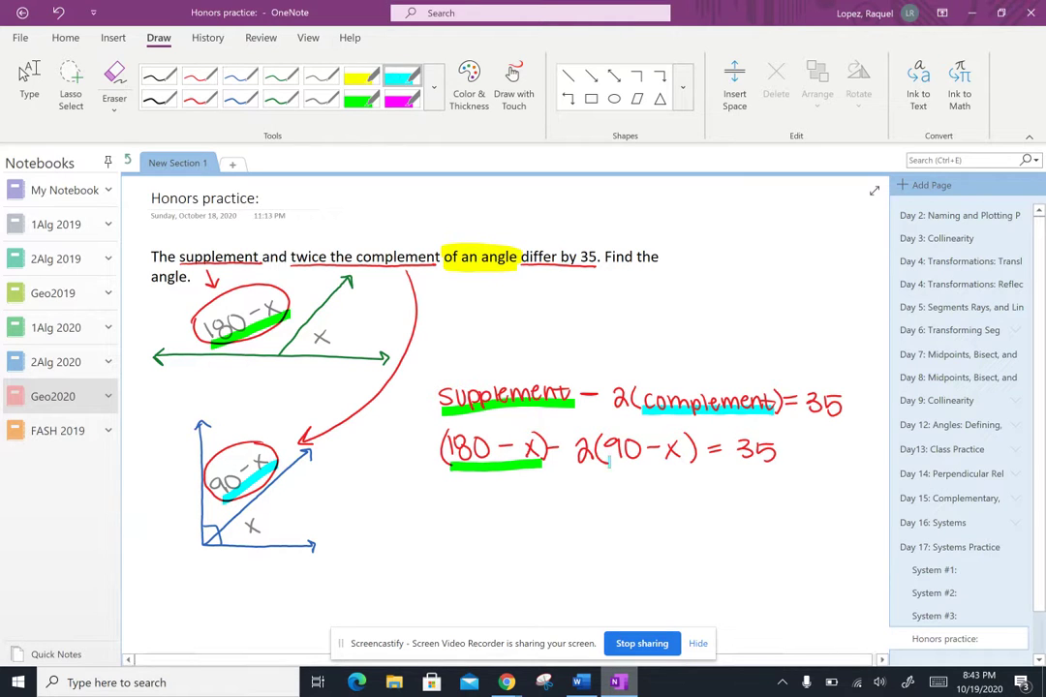
left_click_drag(609, 462, 682, 461)
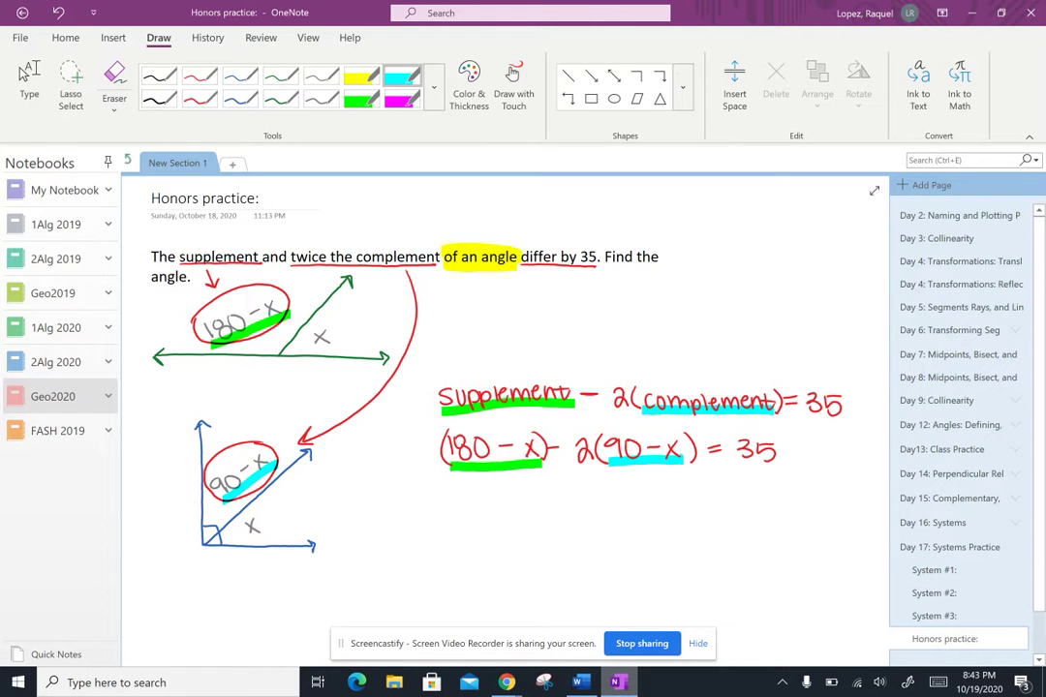
left_click(402, 99)
Highlight 'angle' and both diagrams' x labels in magenta
left_click_drag(147, 284, 190, 284)
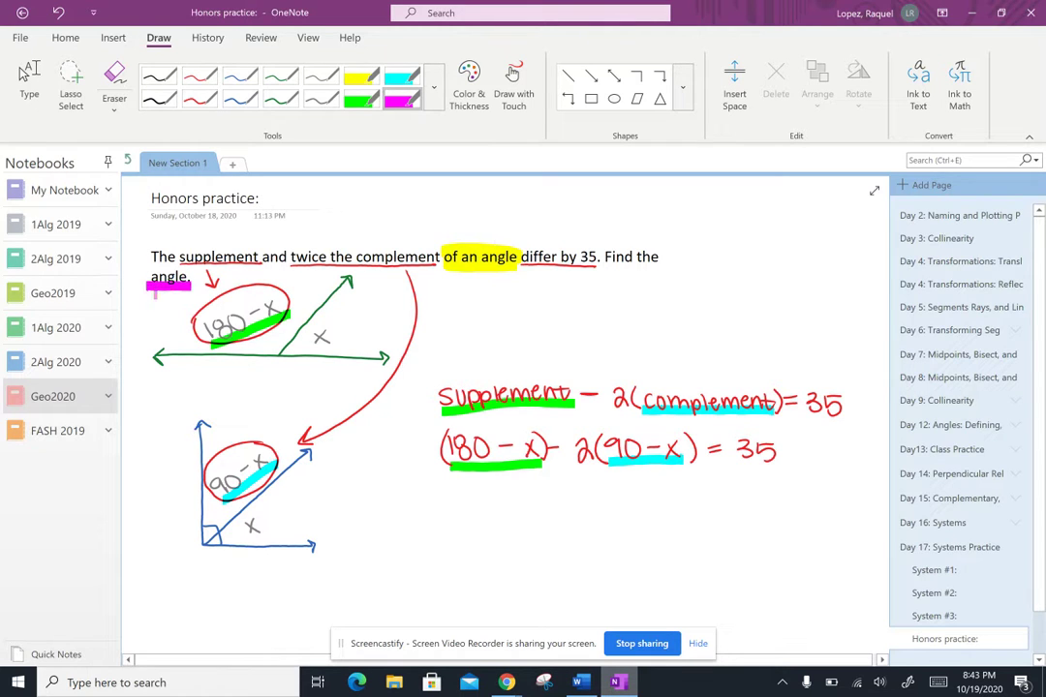
left_click_drag(312, 345, 332, 345)
left_click_drag(245, 537, 261, 536)
Draw grey arcs distributing the 2 into 90 − x, then start a third red line with 180 − x
left_click(321, 98)
left_click_drag(586, 430, 663, 432)
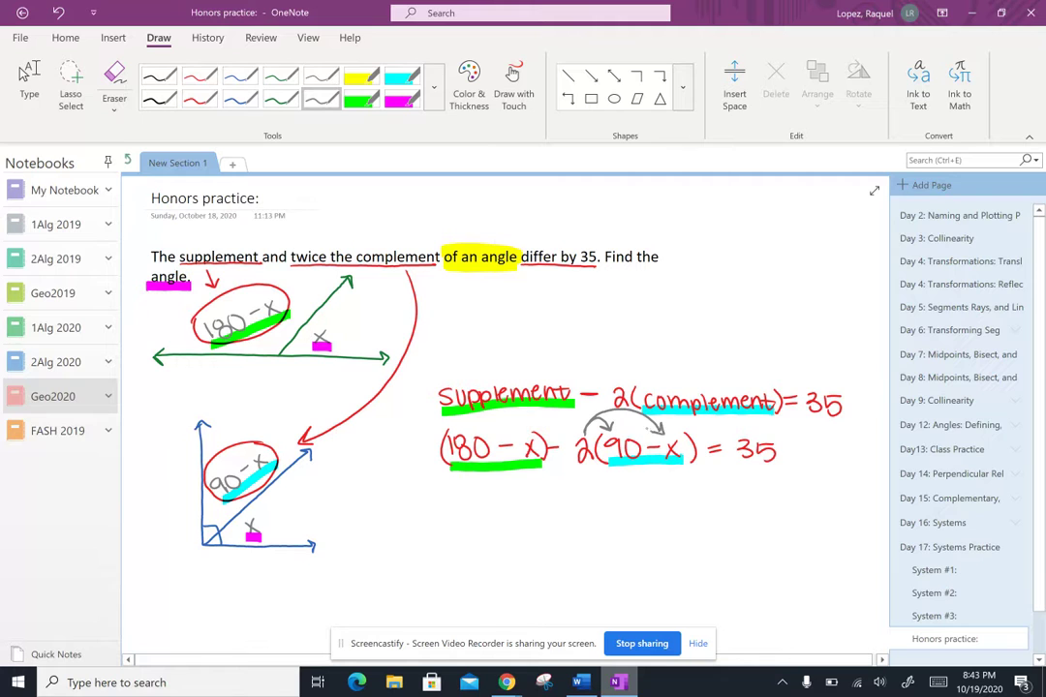
left_click(427, 586)
left_click(199, 98)
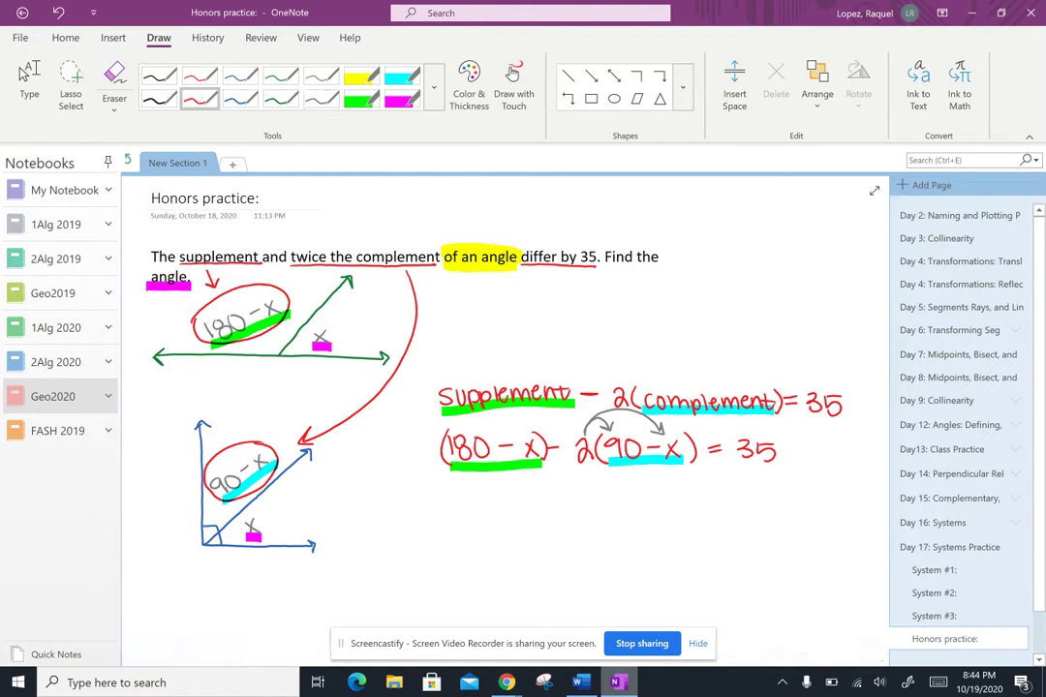
mouse_move(450, 491)
left_mouse_down()
mouse_move(452, 511)
mouse_move(473, 492)
mouse_move(500, 501)
left_mouse_up()
left_click_drag(511, 494, 510, 509)
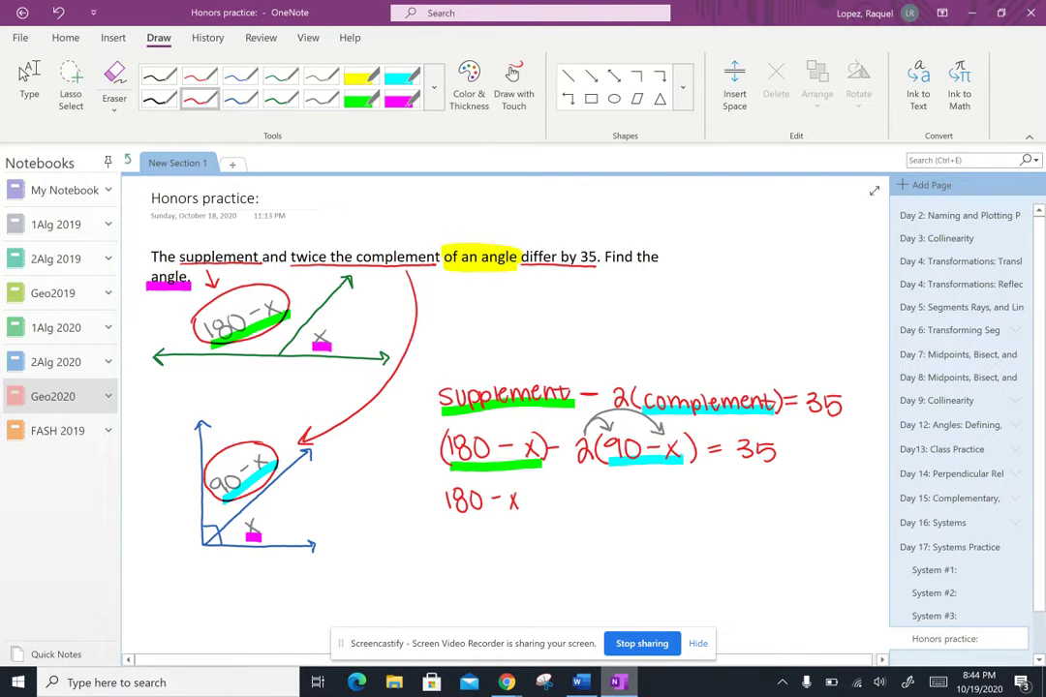
Write − 180 + 2x = 35 after 180 − x to complete the distributed third line
left_click_drag(527, 502, 551, 513)
mouse_move(565, 493)
left_mouse_down()
mouse_move(559, 503)
mouse_move(574, 494)
left_mouse_up()
left_click_drag(585, 505, 601, 505)
mouse_move(593, 497)
left_mouse_down()
mouse_move(593, 513)
mouse_move(621, 517)
mouse_move(681, 506)
left_mouse_up()
mouse_move(663, 515)
left_mouse_down()
mouse_move(687, 506)
mouse_move(678, 519)
mouse_move(695, 519)
left_mouse_up()
left_click_drag(698, 501, 710, 500)
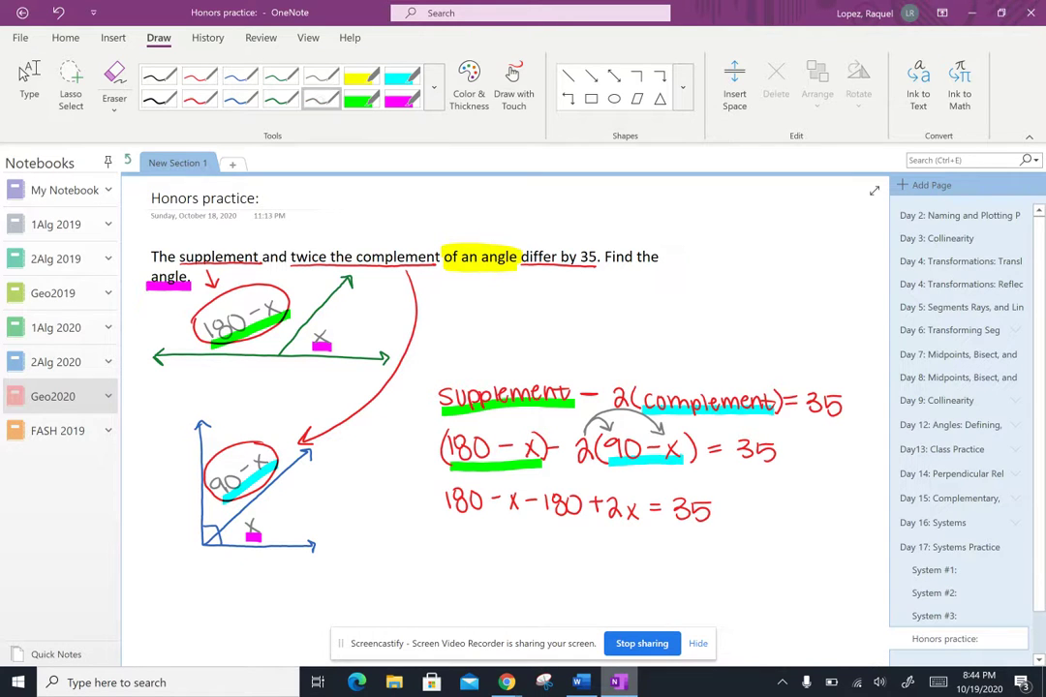
left_click(321, 97)
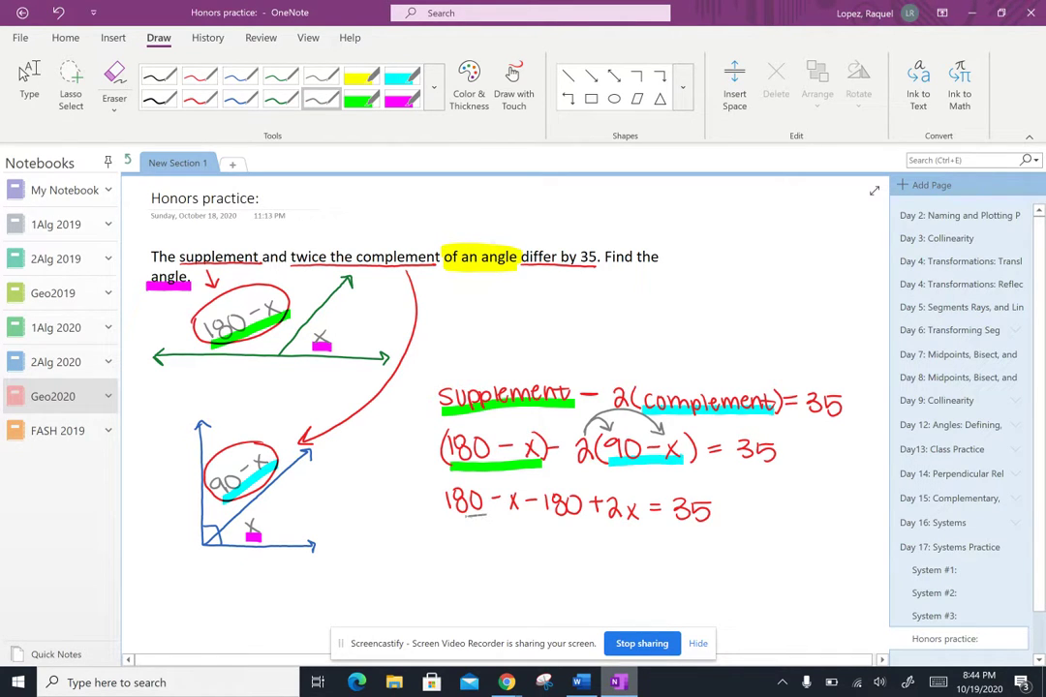
Cross out both 180 terms and wavy-underline the −x and +2x terms in grey
left_click_drag(444, 517, 581, 520)
mouse_move(438, 517)
left_mouse_down()
mouse_move(487, 492)
mouse_move(485, 516)
mouse_move(581, 492)
mouse_move(580, 517)
left_mouse_up()
left_click_drag(491, 517, 523, 517)
left_click_drag(589, 523, 638, 523)
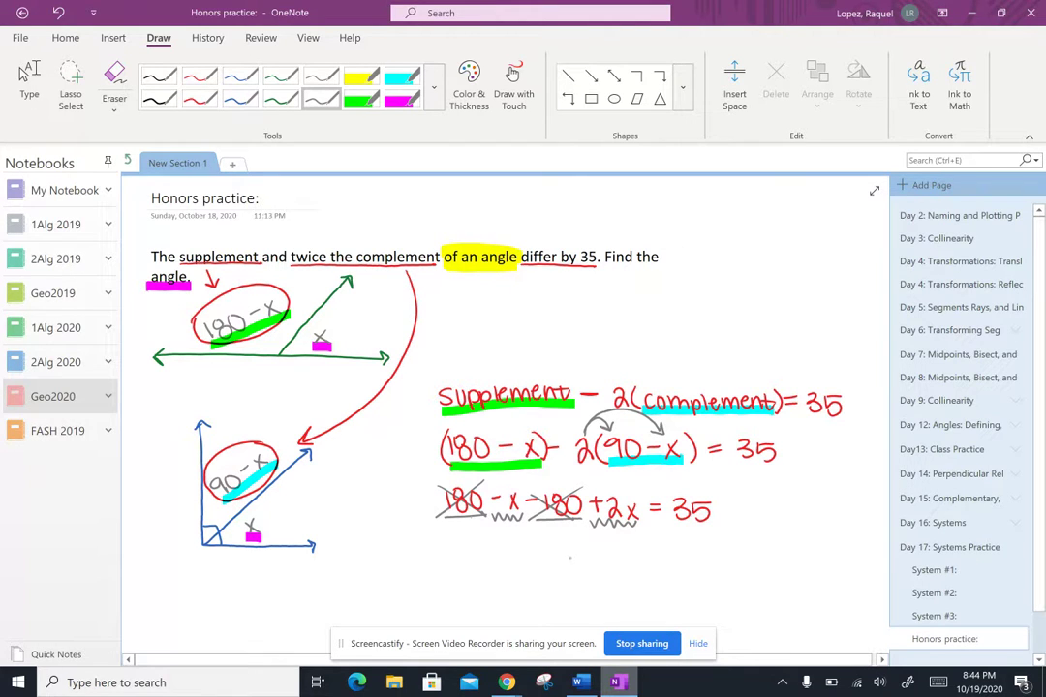
Write and box x = 35, then label the upper angle x = 35°
left_click_drag(572, 558, 582, 573)
mouse_move(582, 558)
left_mouse_down()
mouse_move(570, 574)
mouse_move(612, 555)
mouse_move(621, 572)
mouse_move(655, 561)
mouse_move(641, 574)
left_mouse_up()
left_click_drag(637, 550, 657, 549)
mouse_move(562, 543)
left_mouse_down()
mouse_move(598, 541)
mouse_move(674, 581)
mouse_move(561, 544)
mouse_move(559, 587)
left_mouse_up()
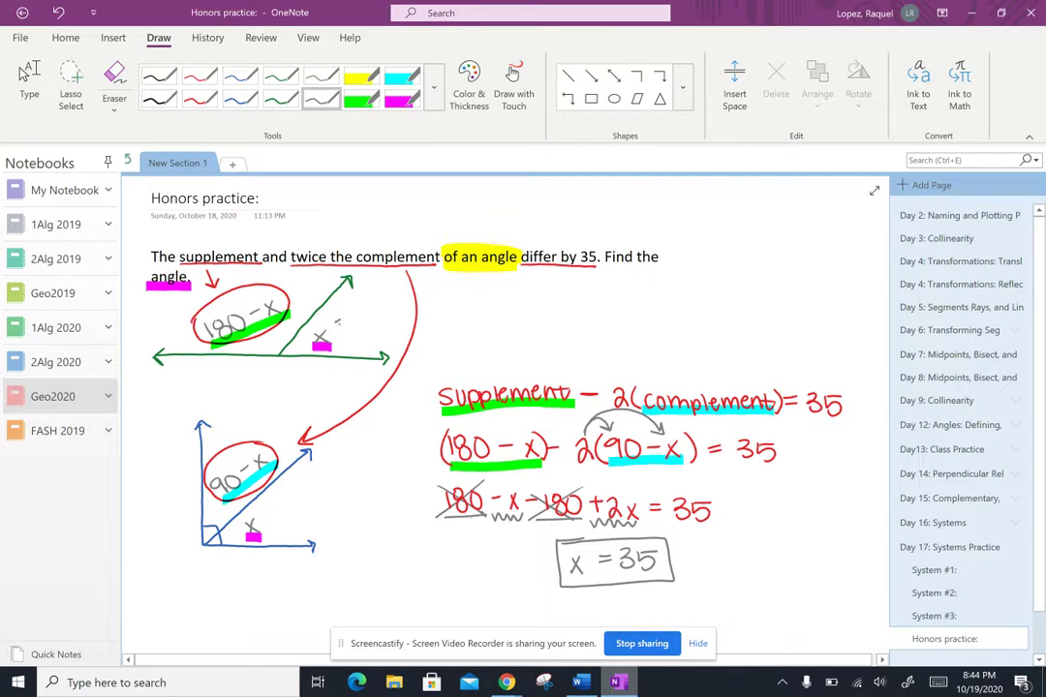
left_click_drag(342, 323, 352, 317)
mouse_move(344, 329)
left_mouse_down()
mouse_move(371, 318)
mouse_move(376, 292)
left_mouse_up()
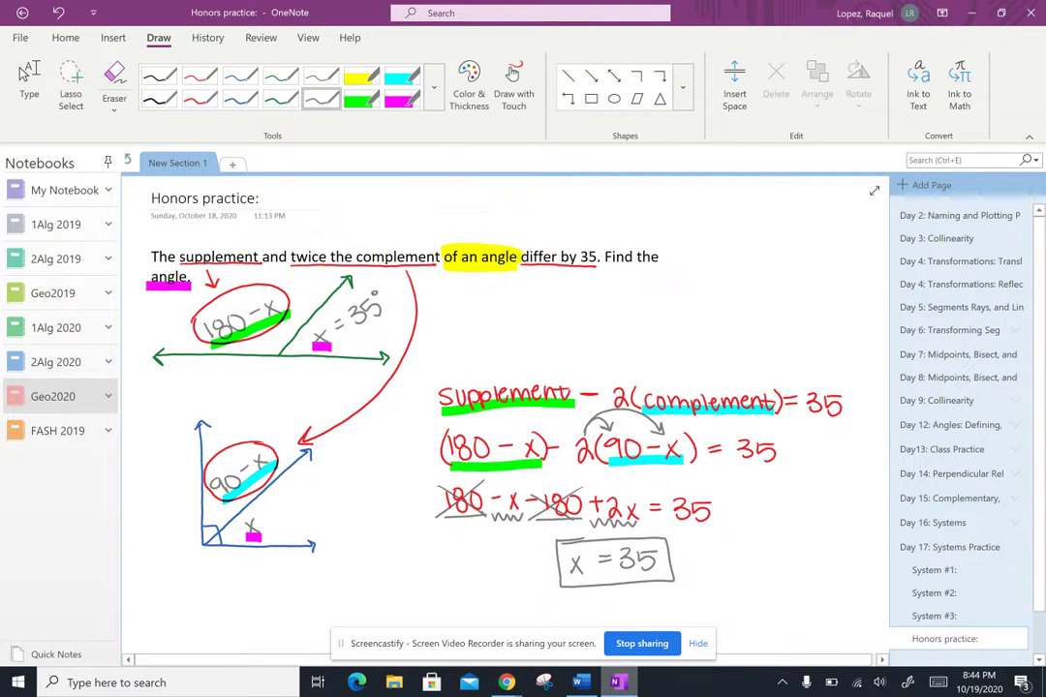